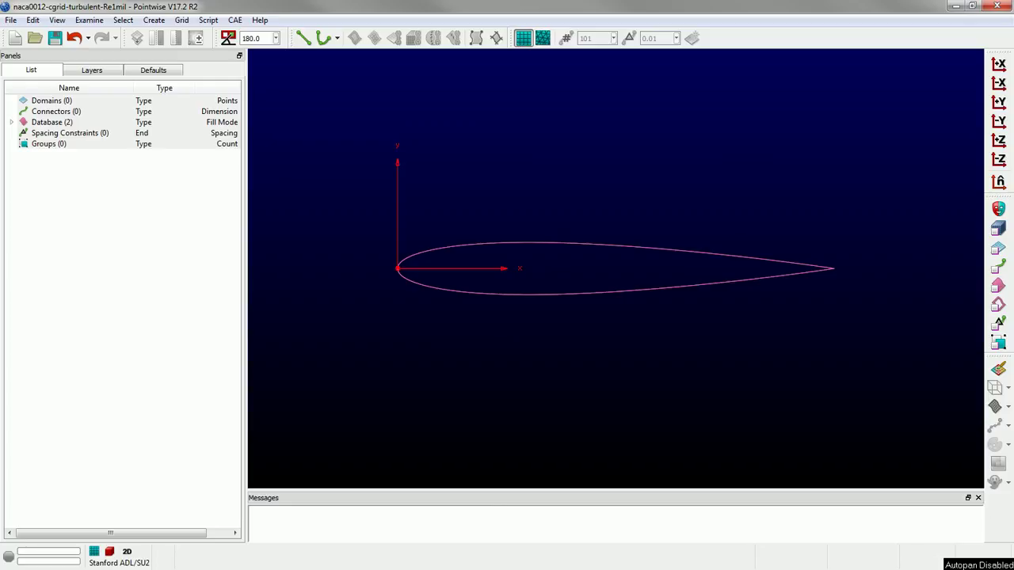
# - Review the default connector settings, then select both airfoil database curves
pyautogui.click(153, 71)
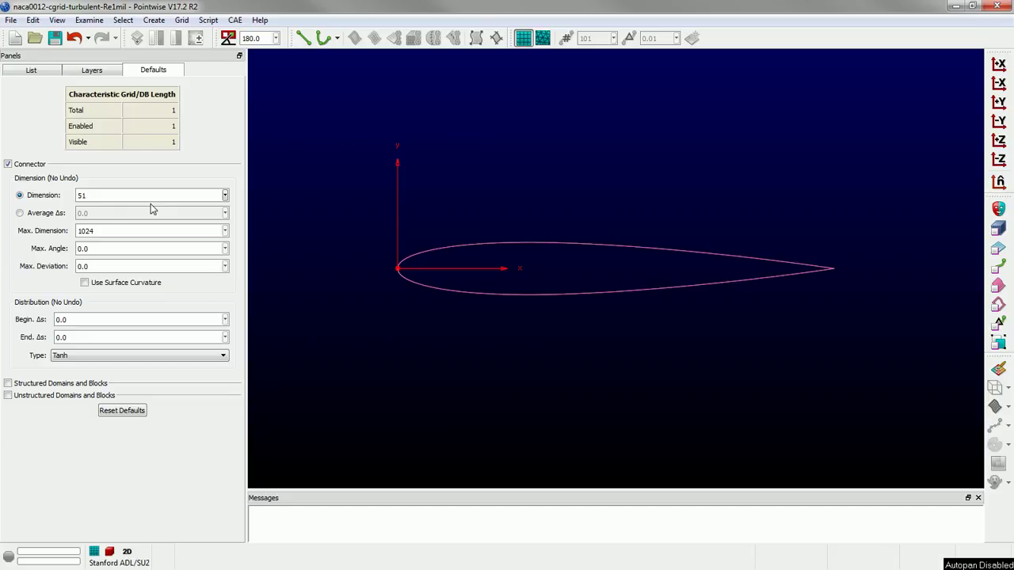
pyautogui.click(42, 73)
pyautogui.moveTo(332, 186); pyautogui.dragTo(847, 353)
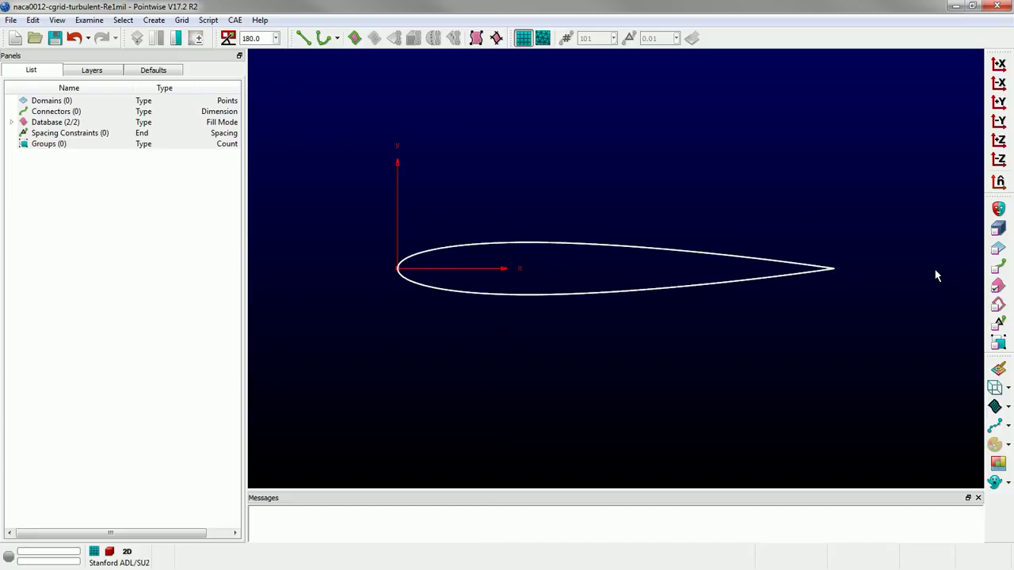
# - Create connectors on the two airfoil curves and turn on their point display
pyautogui.click(354, 38)
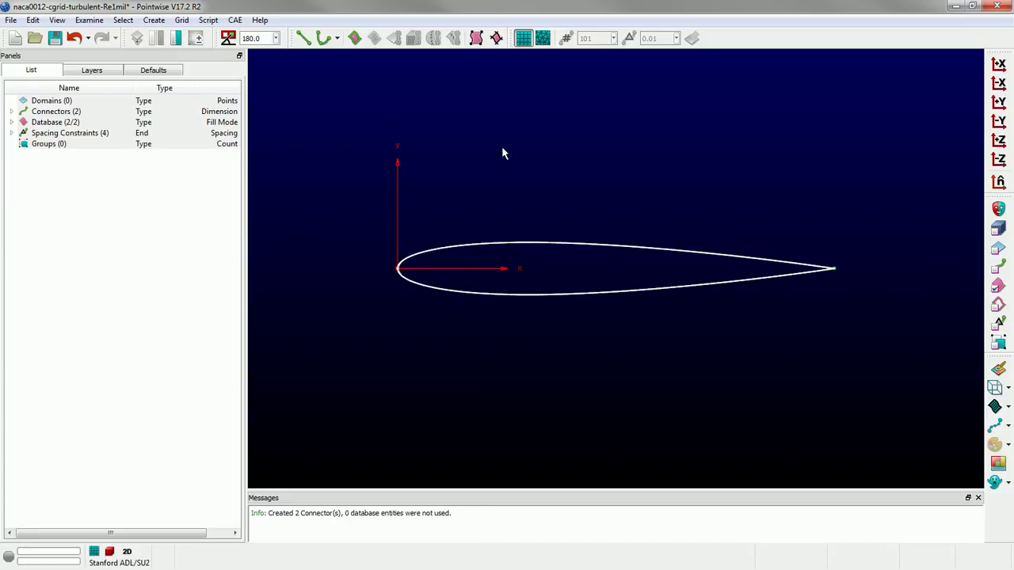
pyautogui.moveTo(590, 206); pyautogui.dragTo(596, 305)
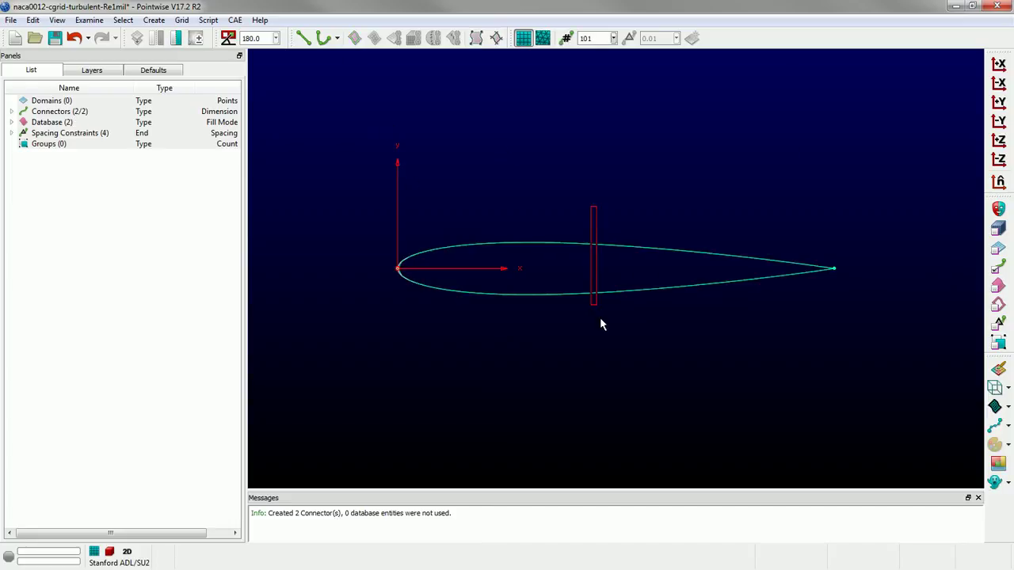
pyautogui.click(996, 425)
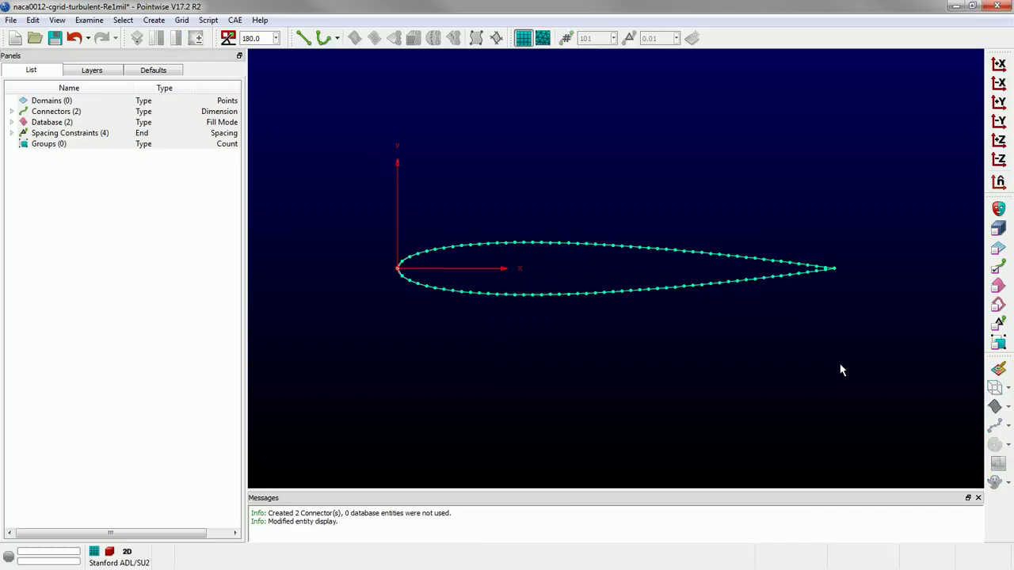
pyautogui.scroll(2, 602, 287)
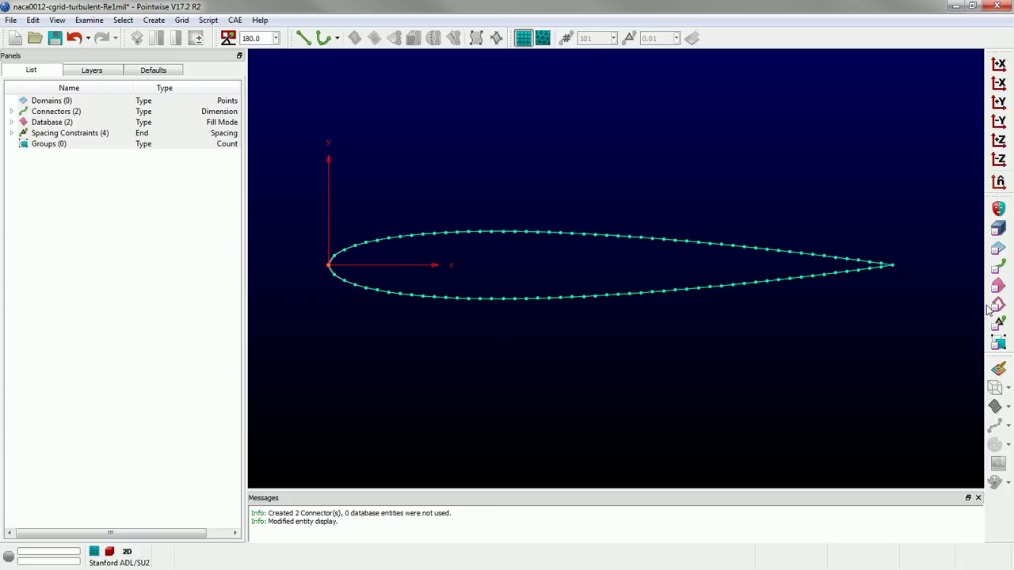
# - Set the leading-edge spacing of both airfoil connectors to 0.001
pyautogui.moveTo(361, 217); pyautogui.dragTo(326, 309)
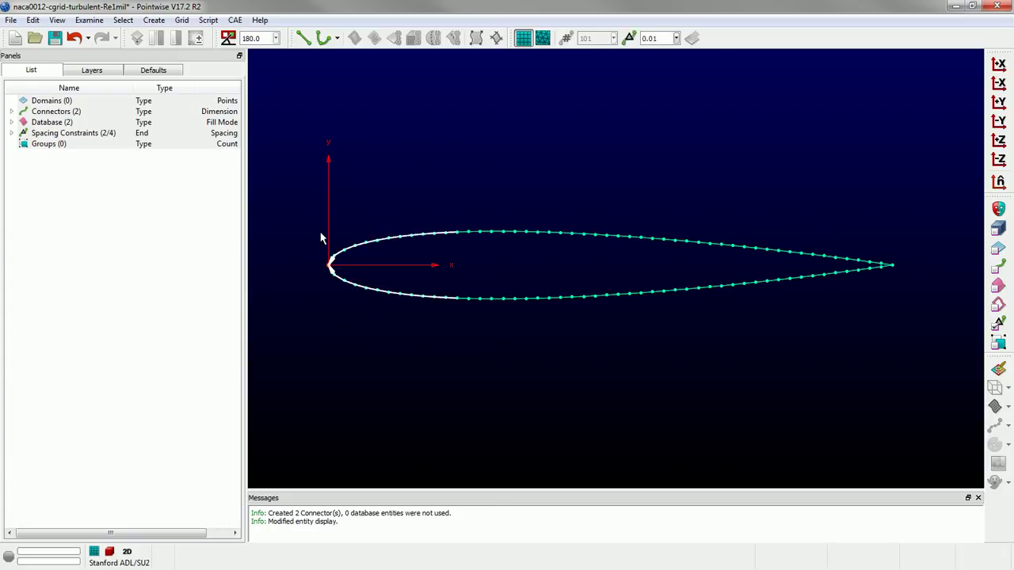
pyautogui.doubleClick(659, 36)
pyautogui.write('0.001')
pyautogui.press('Return')
pyautogui.click(340, 179)
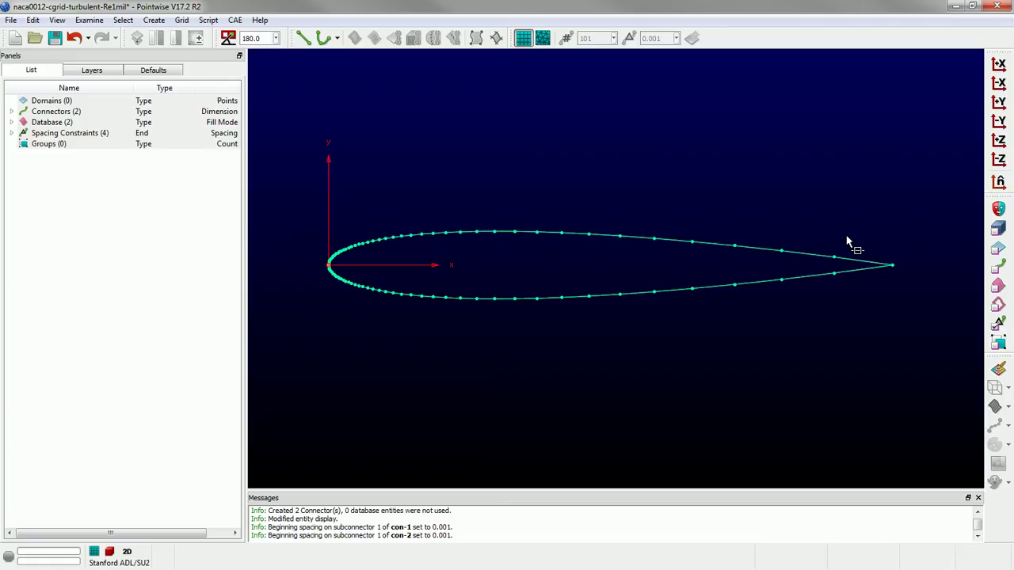
# - Set the trailing-edge spacing of both airfoil connectors to 0.01
pyautogui.moveTo(844, 215); pyautogui.dragTo(863, 298)
pyautogui.write('0.01')
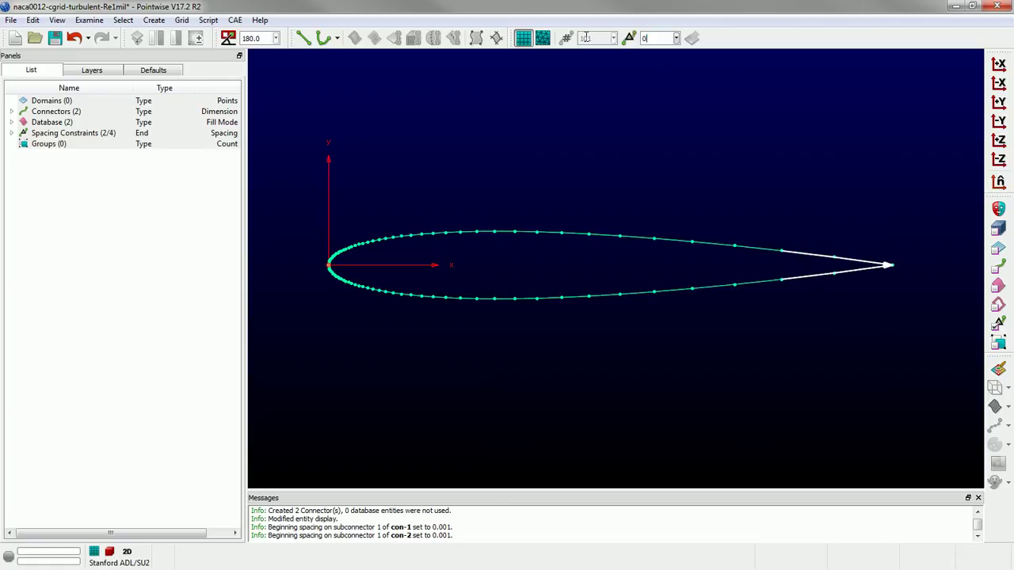
pyautogui.press('Return')
pyautogui.click(652, 171)
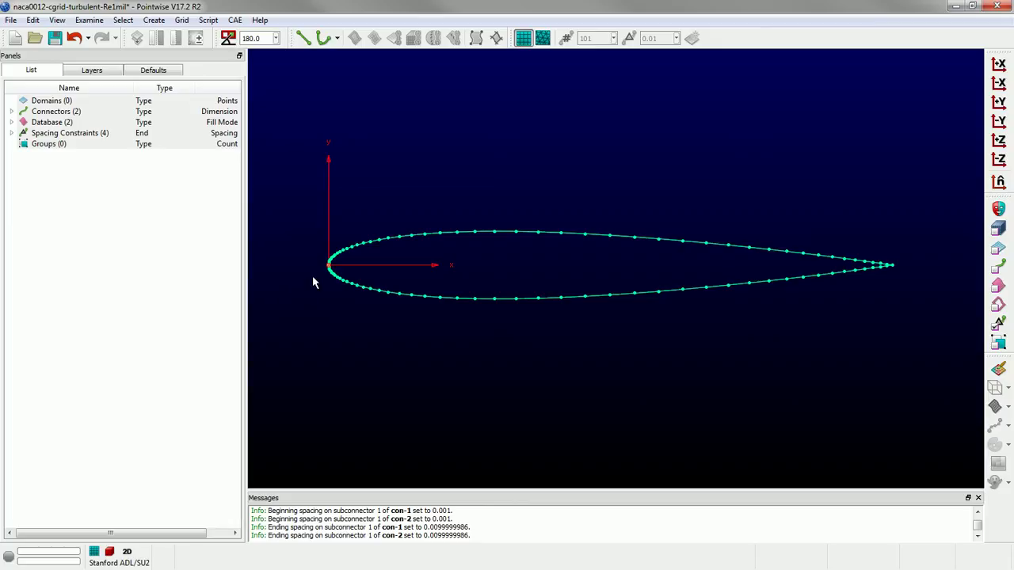
# - Change the default connector dimension to 101
pyautogui.scroll(-5, 303, 280)
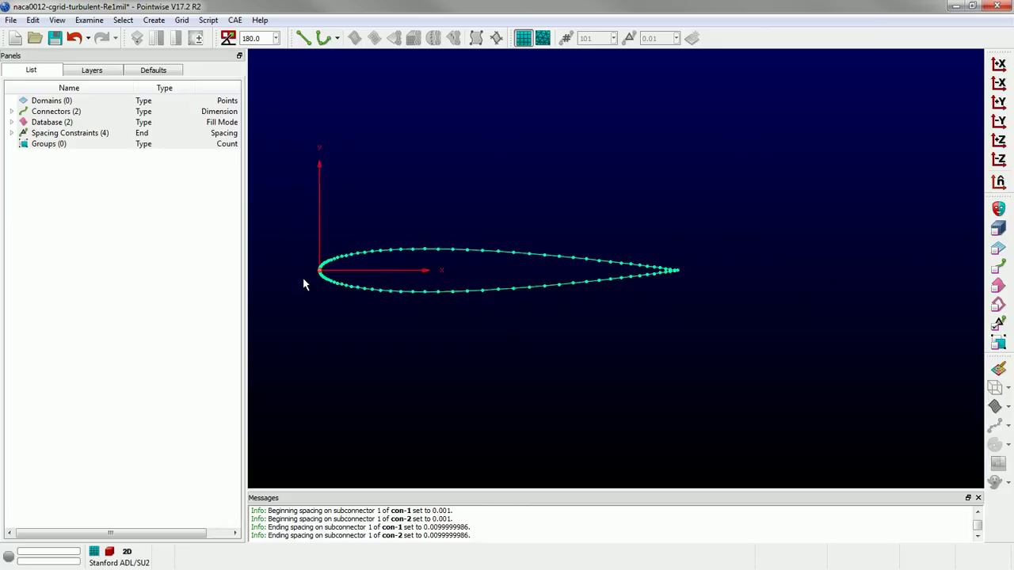
pyautogui.click(153, 70)
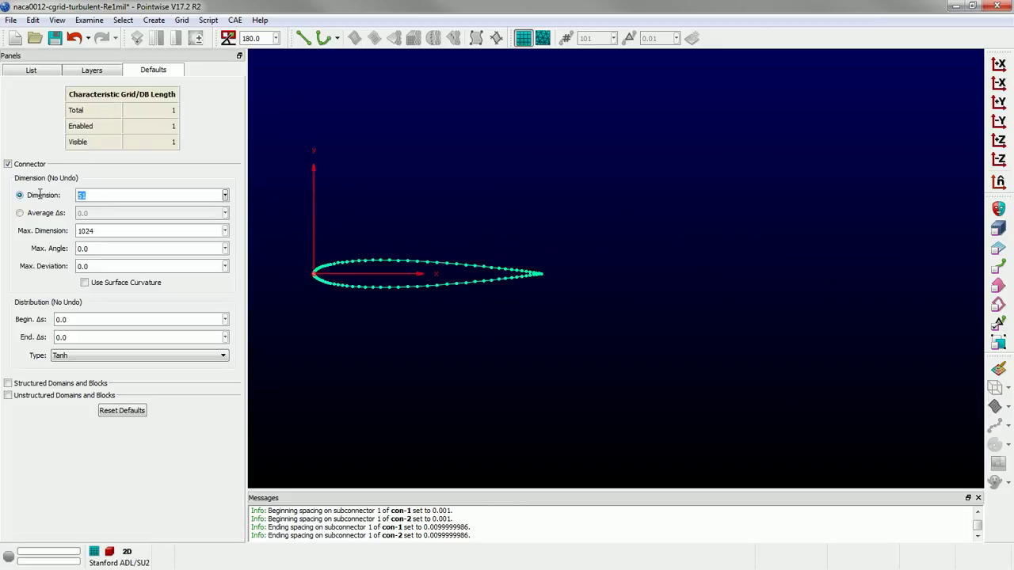
pyautogui.write('101')
pyautogui.click(33, 70)
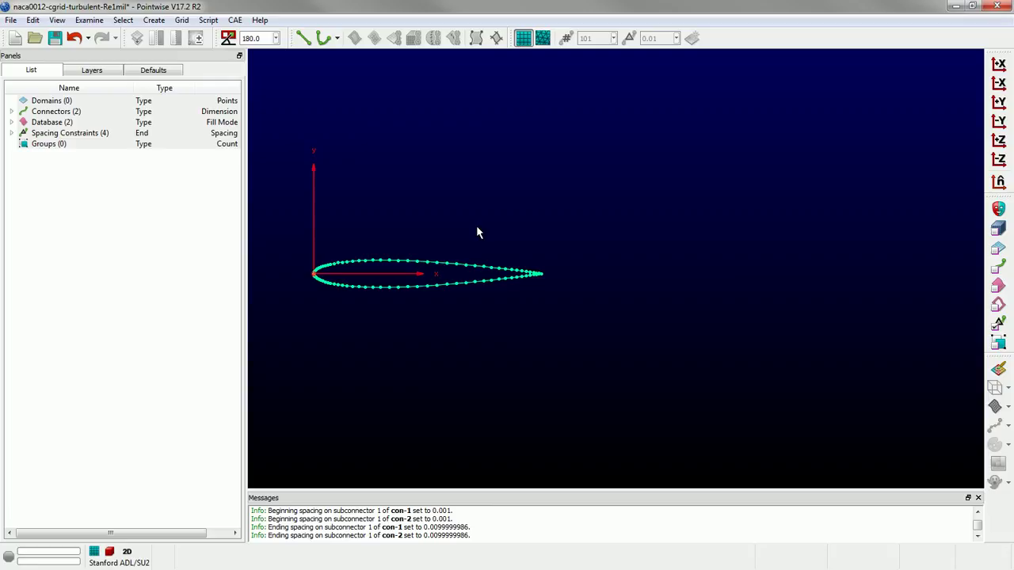
pyautogui.scroll(1, 586, 277)
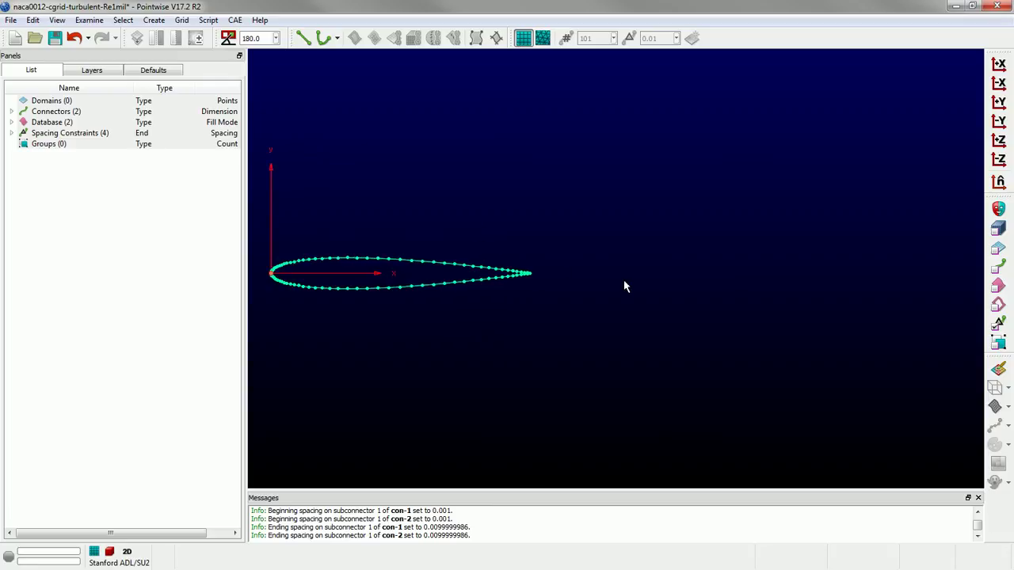
# - Draw a straight two-point wake connector from the trailing edge to x = 50
pyautogui.click(305, 37)
pyautogui.scroll(5, 539, 272)
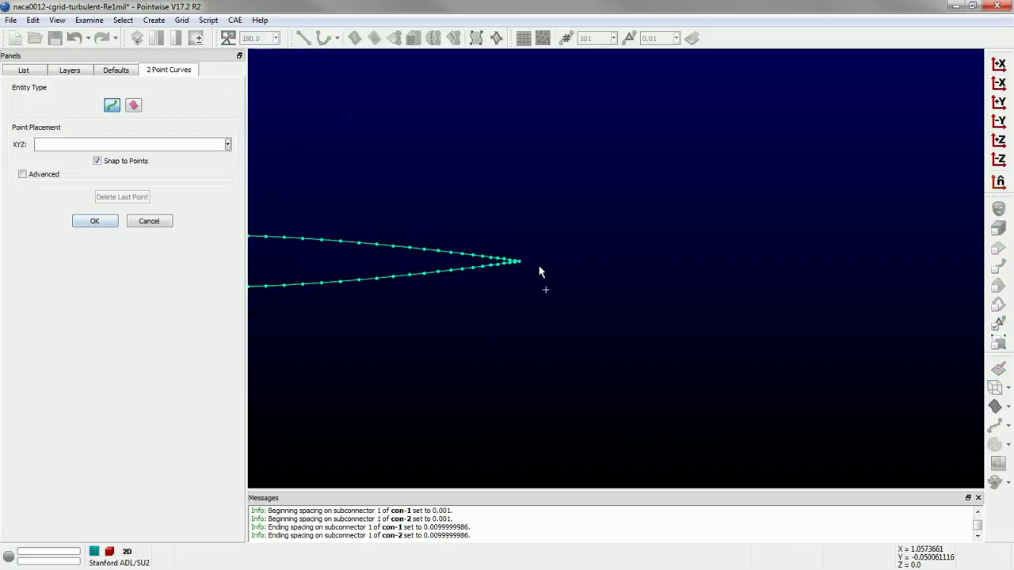
pyautogui.click(487, 256)
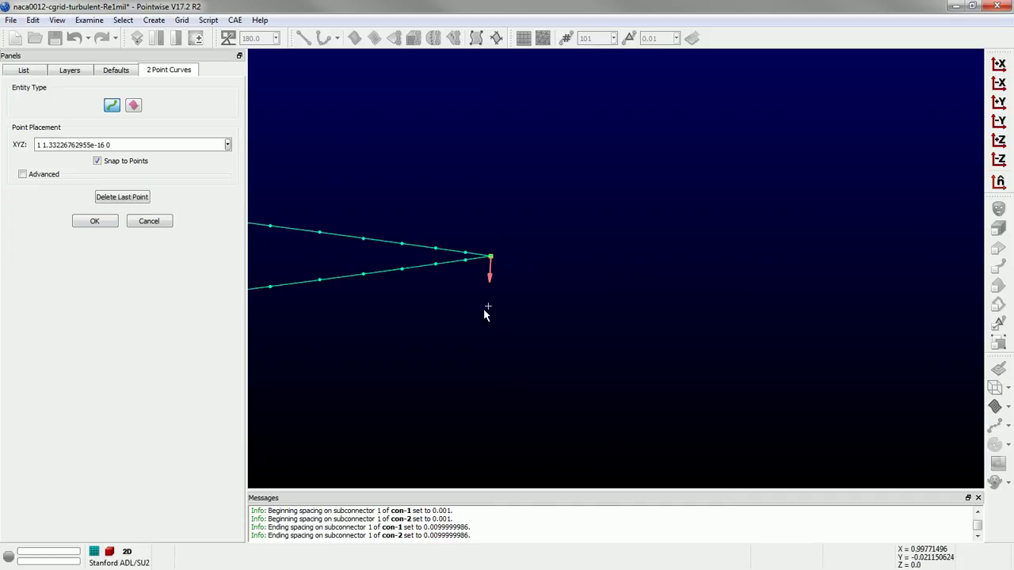
pyautogui.scroll(-2, 464, 278)
pyautogui.scroll(-1, 463, 276)
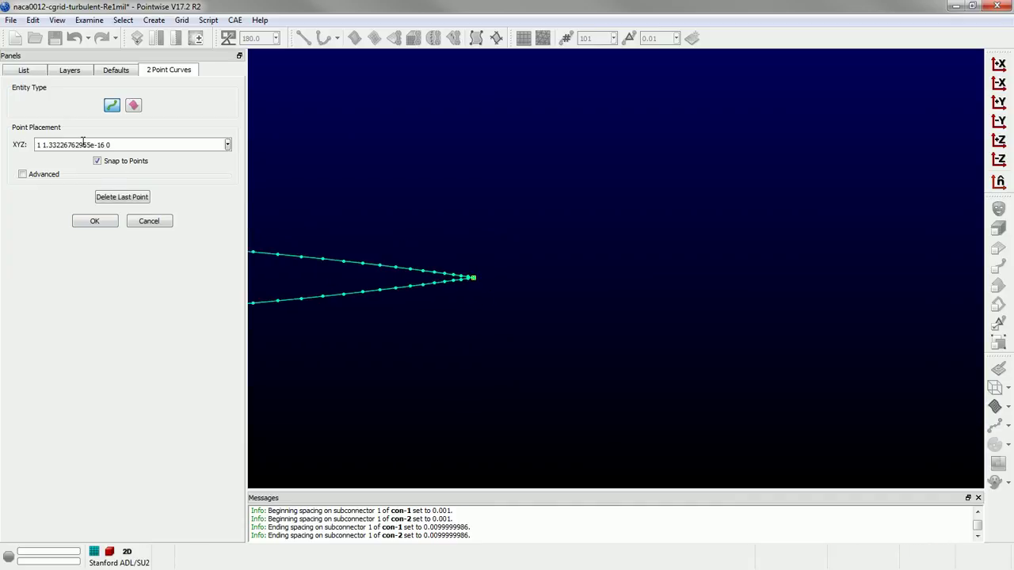
pyautogui.doubleClick(38, 145)
pyautogui.write('50')
pyautogui.press('Return')
pyautogui.click(105, 225)
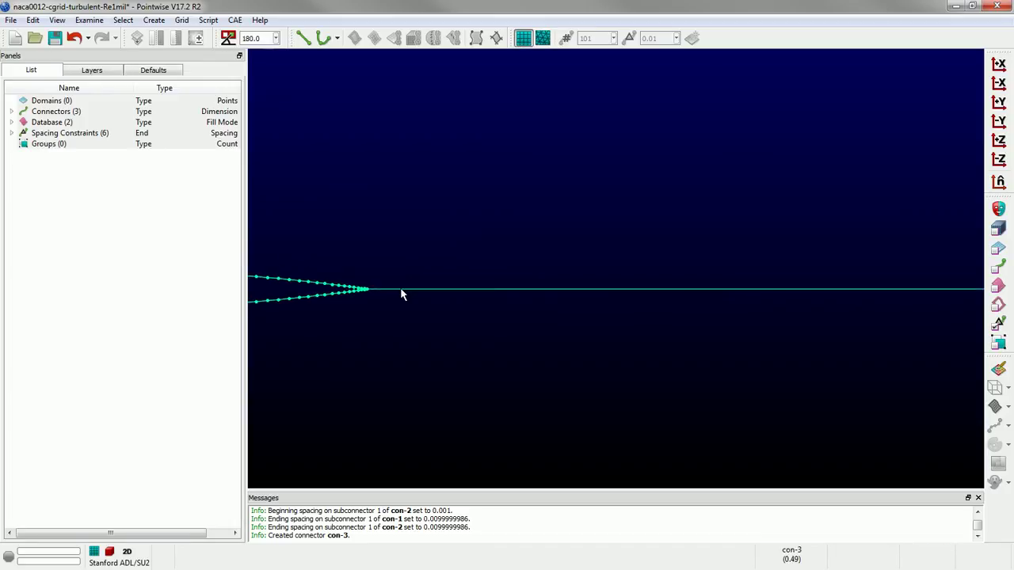
# - Select wake connector con-3 and show its grid points
pyautogui.scroll(-5, 401, 294)
pyautogui.scroll(-4, 308, 274)
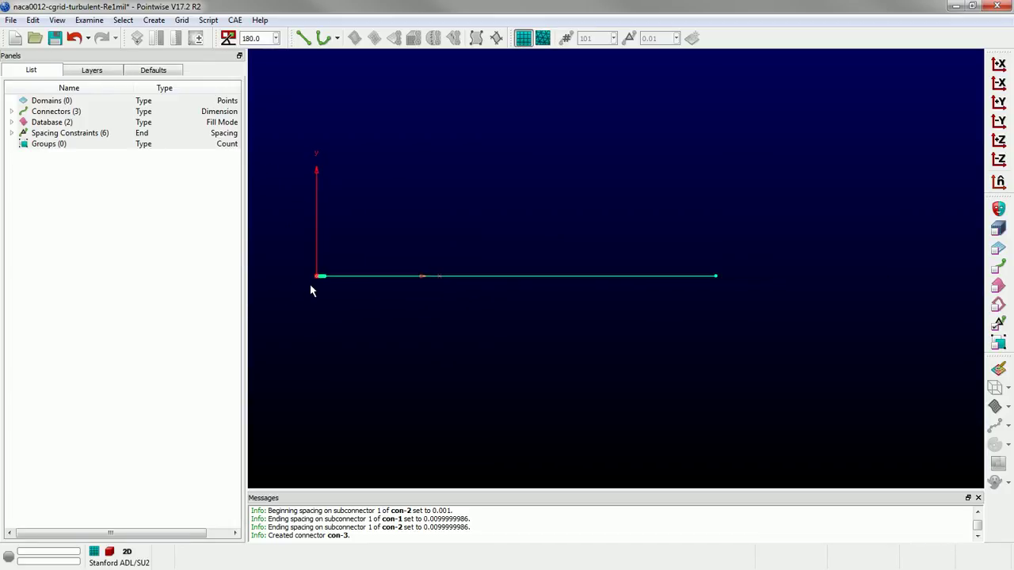
pyautogui.scroll(1, 321, 273)
pyautogui.scroll(2, 317, 252)
pyautogui.scroll(-1, 319, 255)
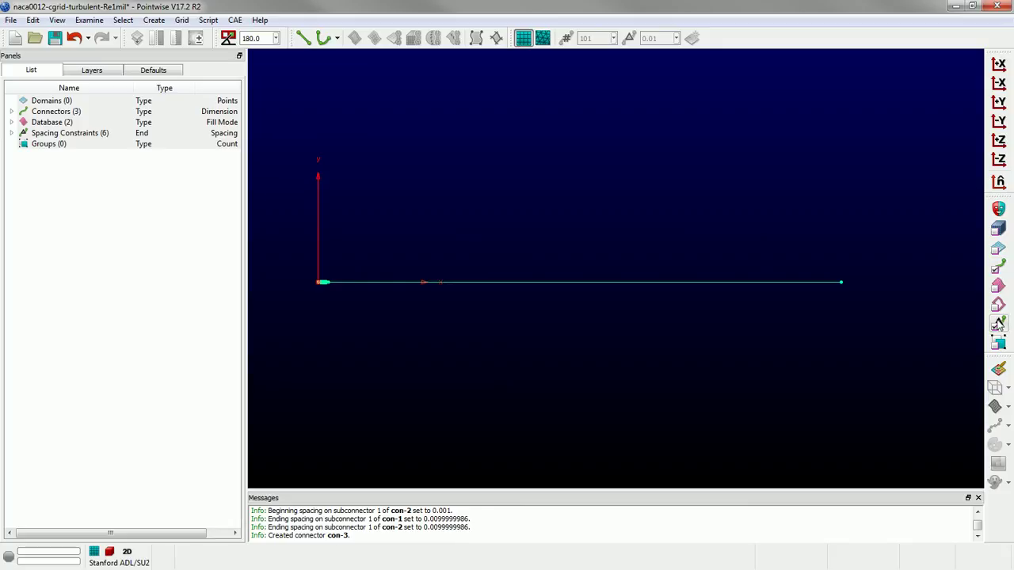
pyautogui.click(677, 282)
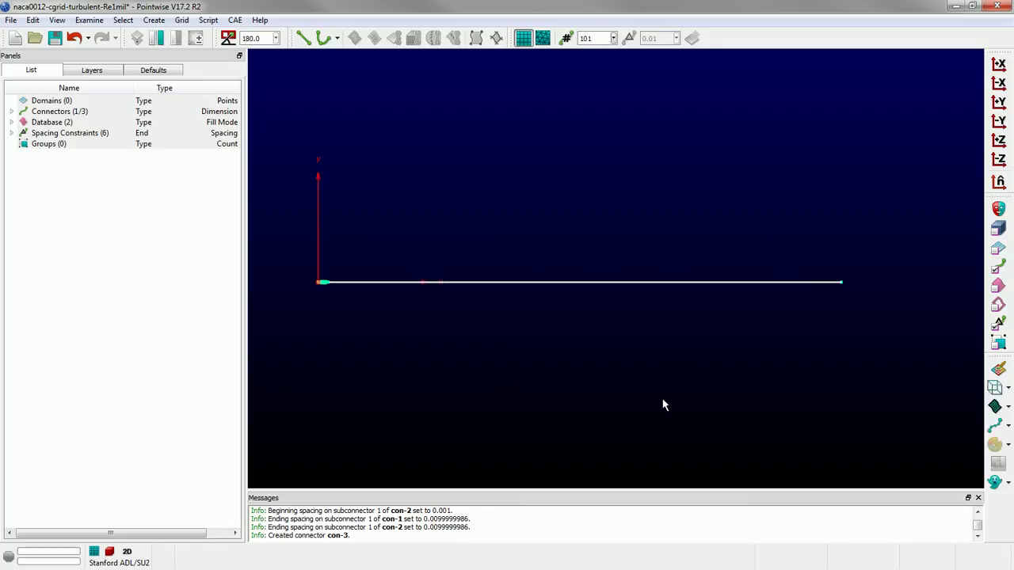
pyautogui.click(1001, 433)
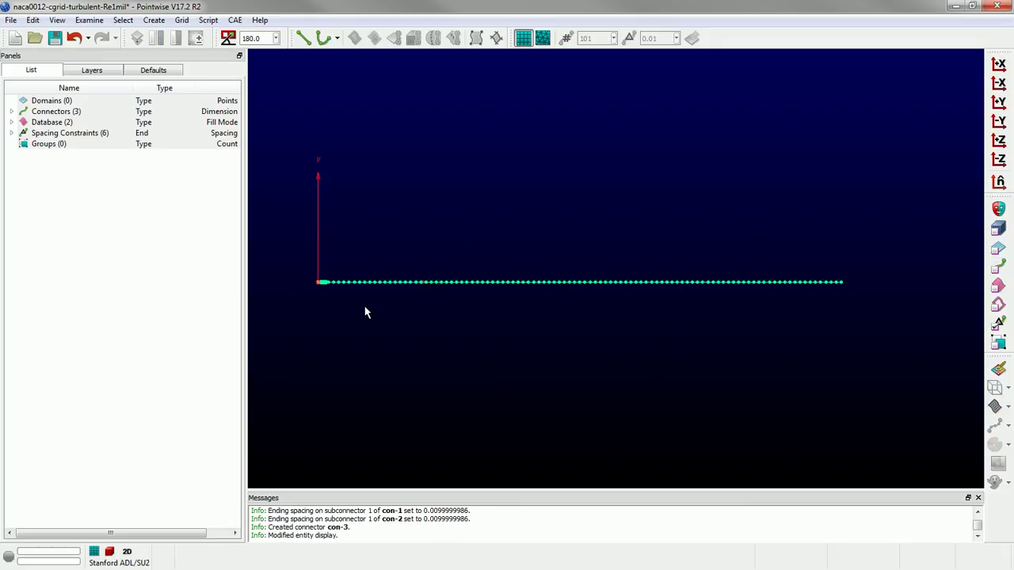
# - Apply 0.01 spacing at con-3's trailing-edge end, then check the grid from different angles
pyautogui.scroll(15, 306, 284)
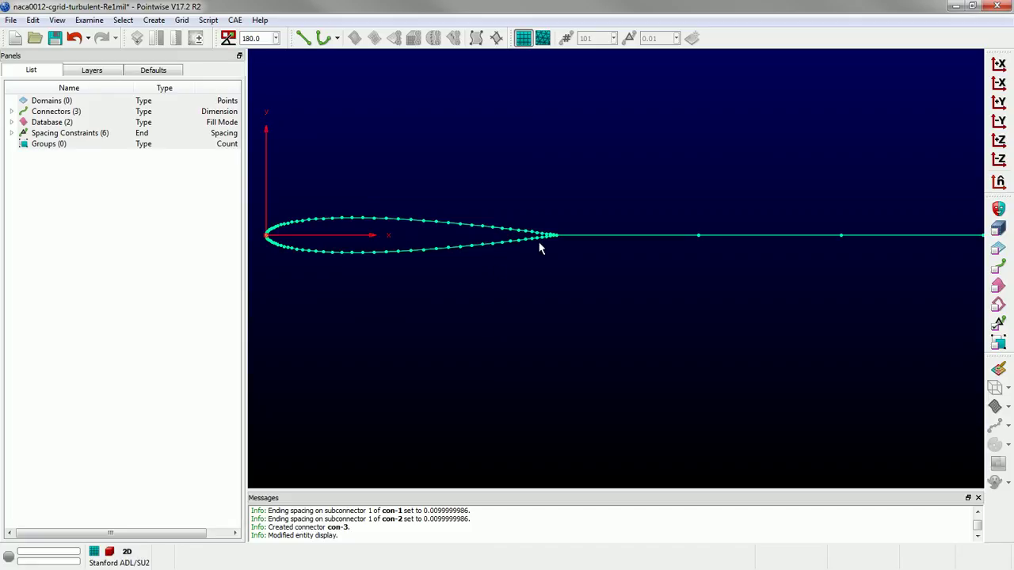
pyautogui.scroll(3, 538, 248)
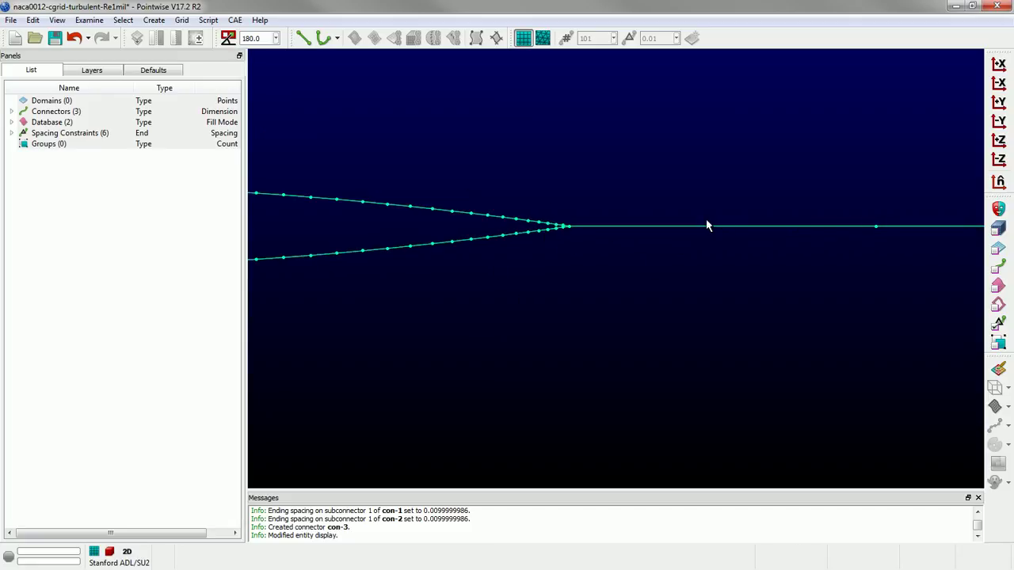
pyautogui.scroll(2, 590, 230)
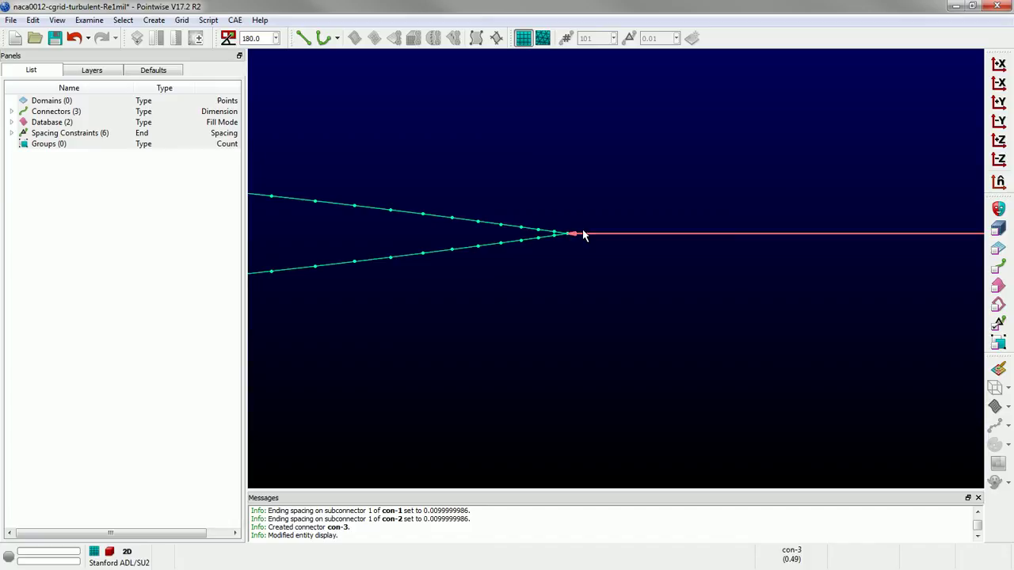
pyautogui.scroll(-2, 485, 270)
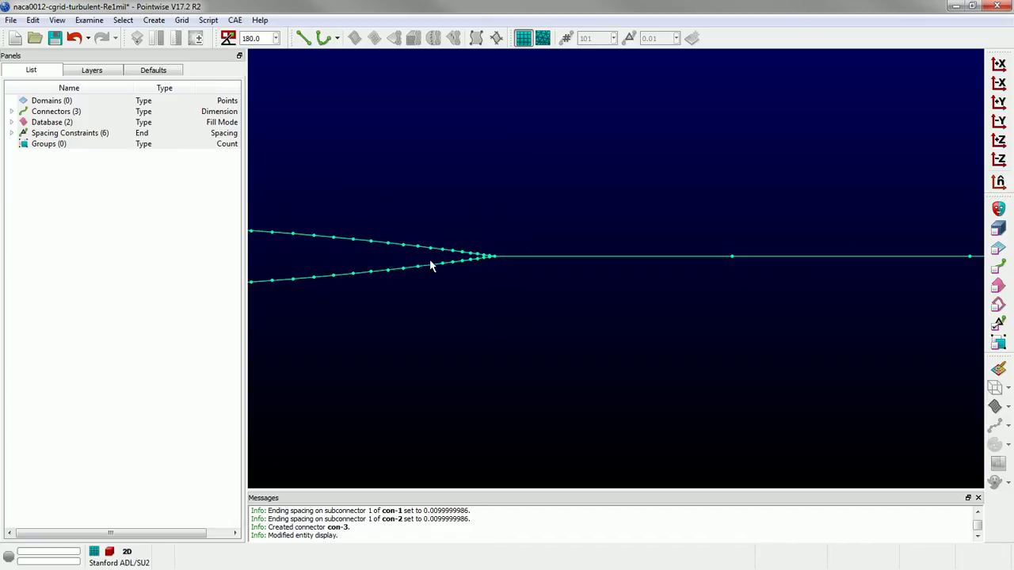
pyautogui.click(520, 256)
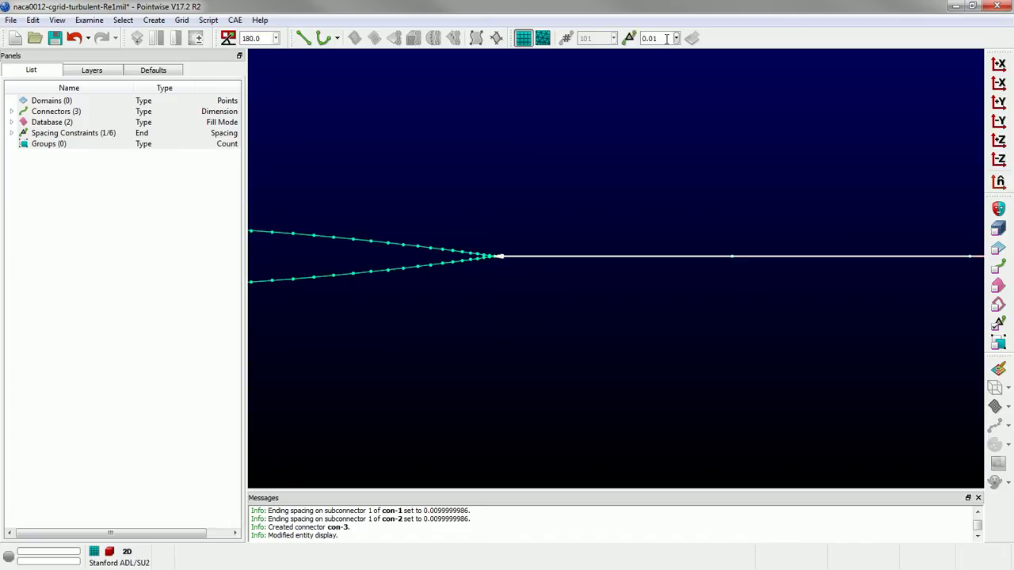
pyautogui.press('Return')
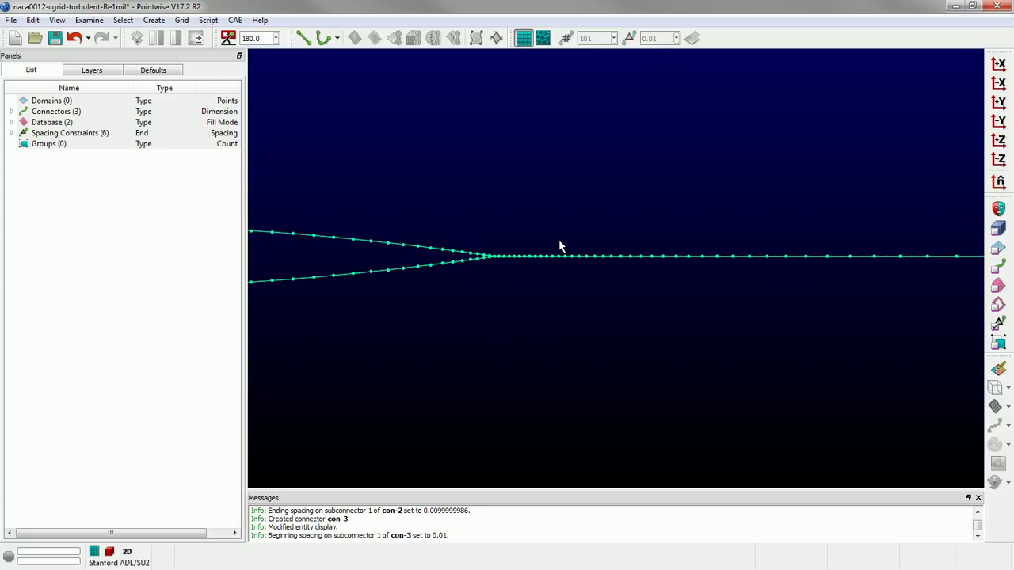
pyautogui.moveTo(559, 247); pyautogui.dragTo(543, 238, button='right')
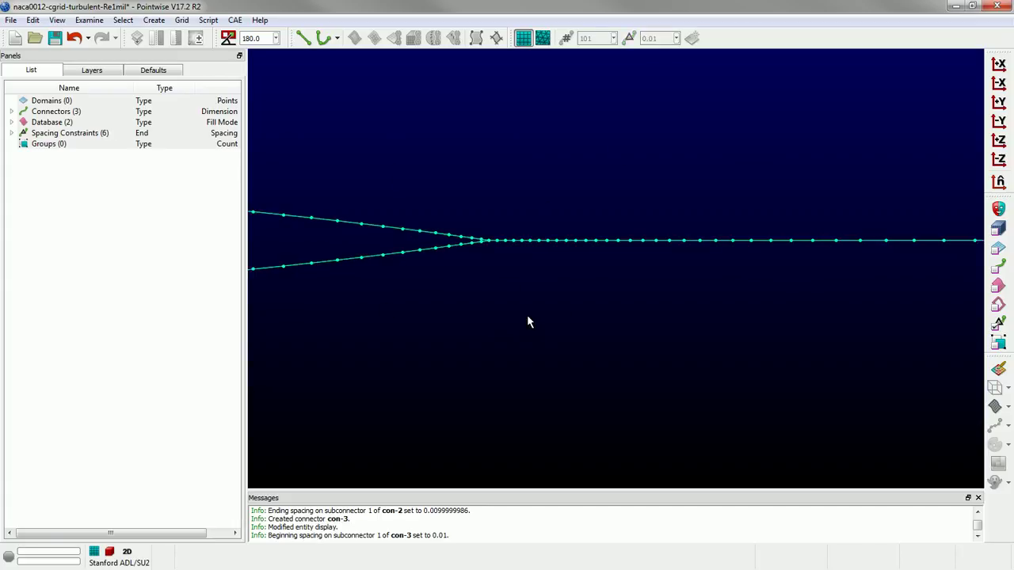
pyautogui.press('F2')
pyautogui.moveTo(377, 272)
pyautogui.mouseDown(button='right')
pyautogui.moveTo(396, 260)
pyautogui.moveTo(380, 267)
pyautogui.moveTo(381, 258)
pyautogui.mouseUp(button='right')
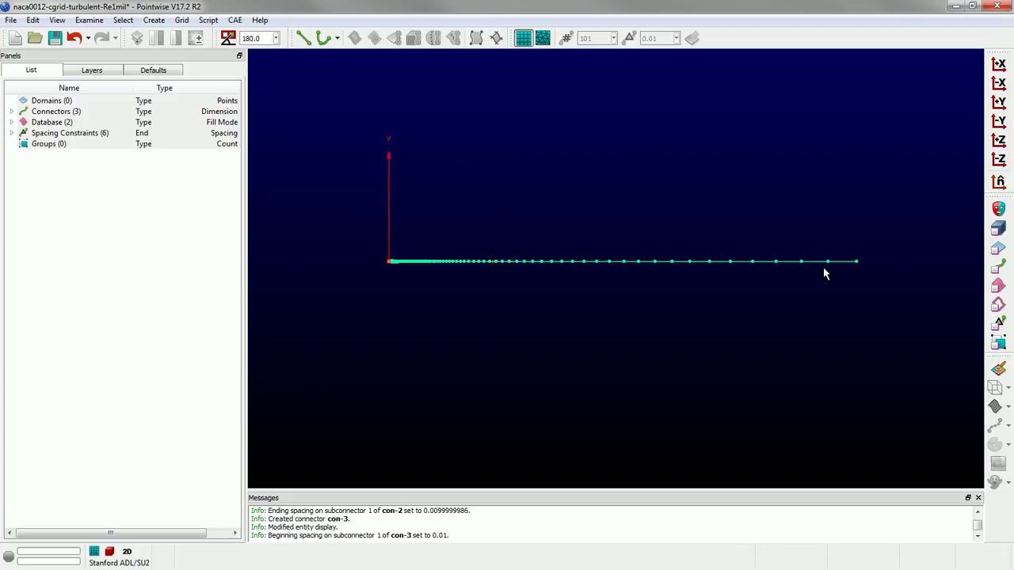
# - Zoom in and out to inspect con-3's point clustering from trailing edge to x = 50
pyautogui.scroll(-2, 769, 285)
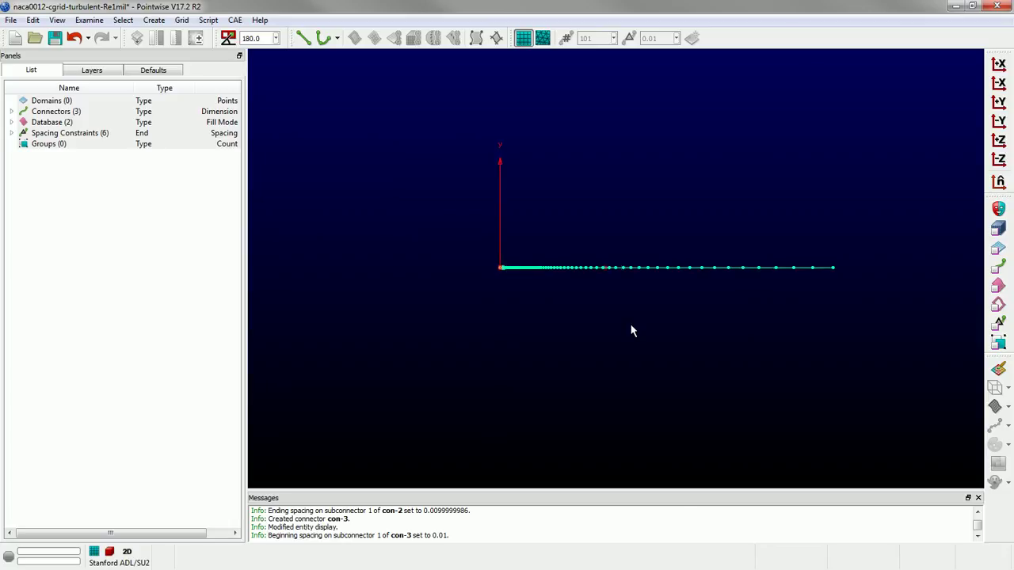
pyautogui.scroll(-3, 631, 329)
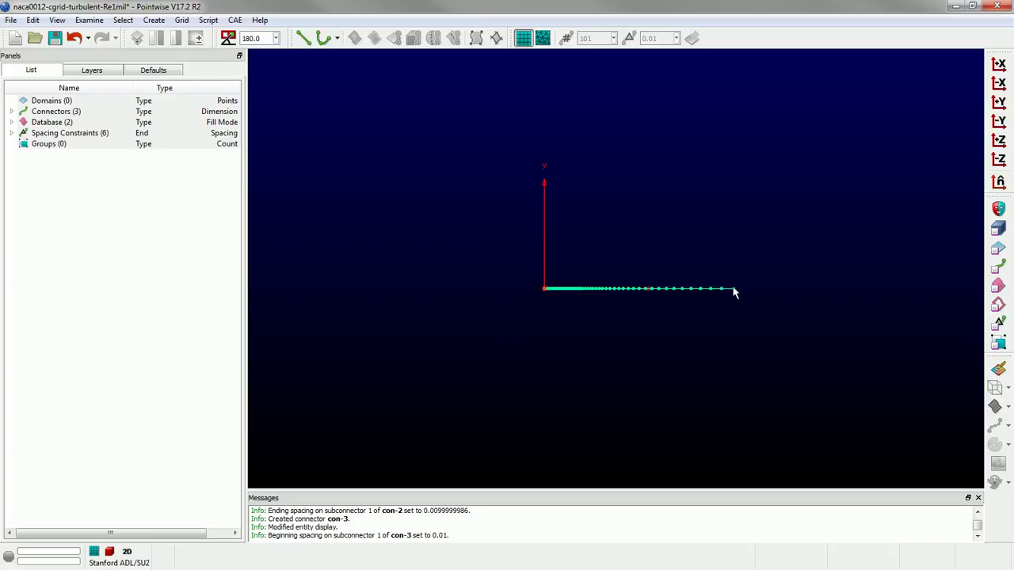
pyautogui.scroll(-2, 609, 319)
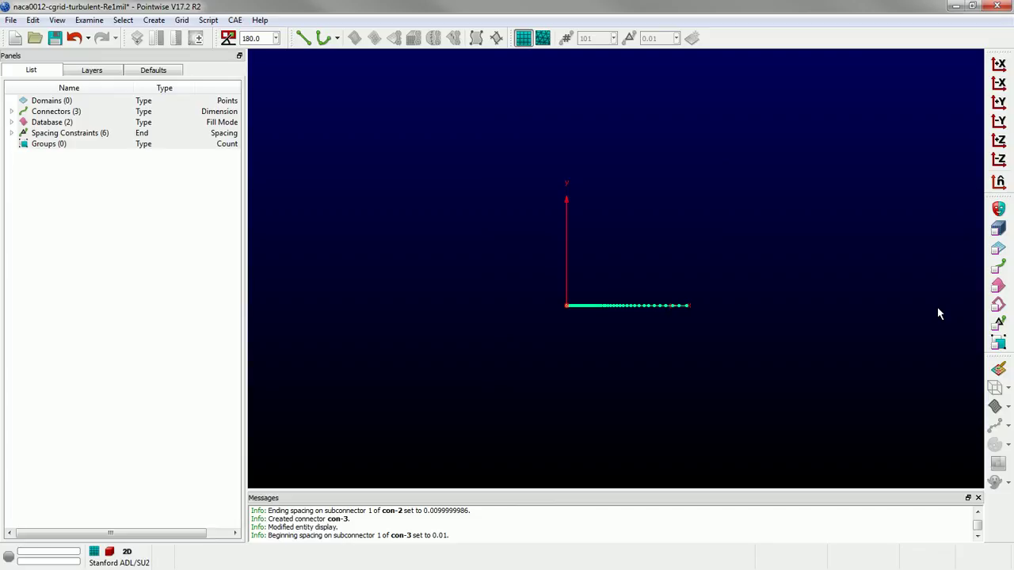
pyautogui.scroll(5, 606, 337)
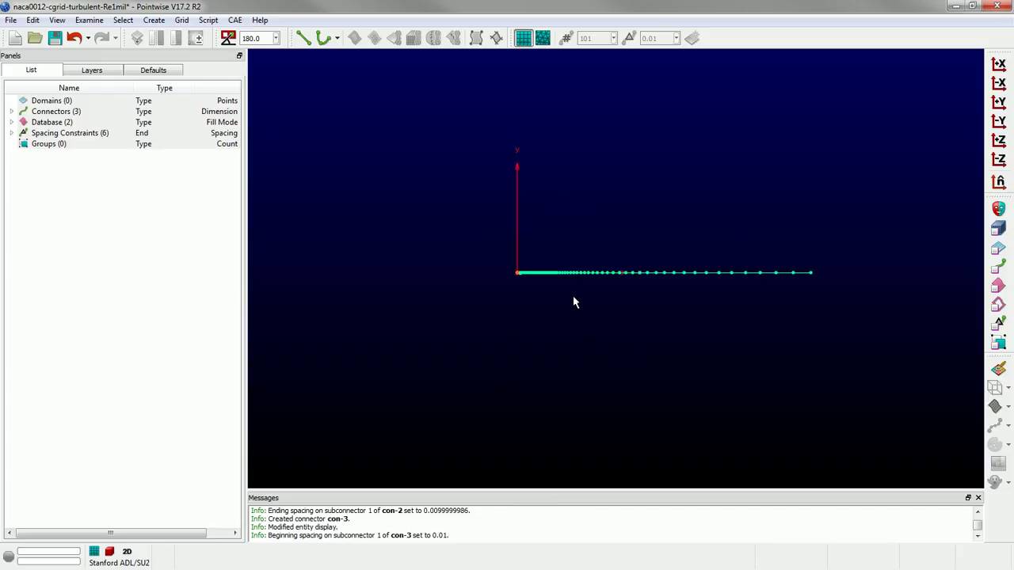
# - Start a normal extrusion on all three connectors and delete the auto-assembled edges
pyautogui.scroll(1, 893, 249)
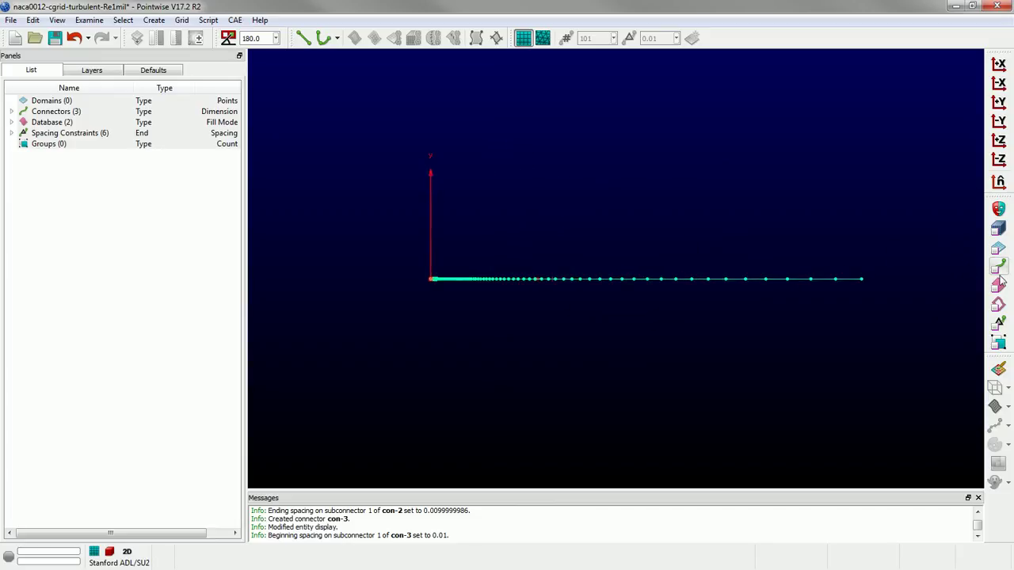
pyautogui.hotkey('ctrl', 'a')
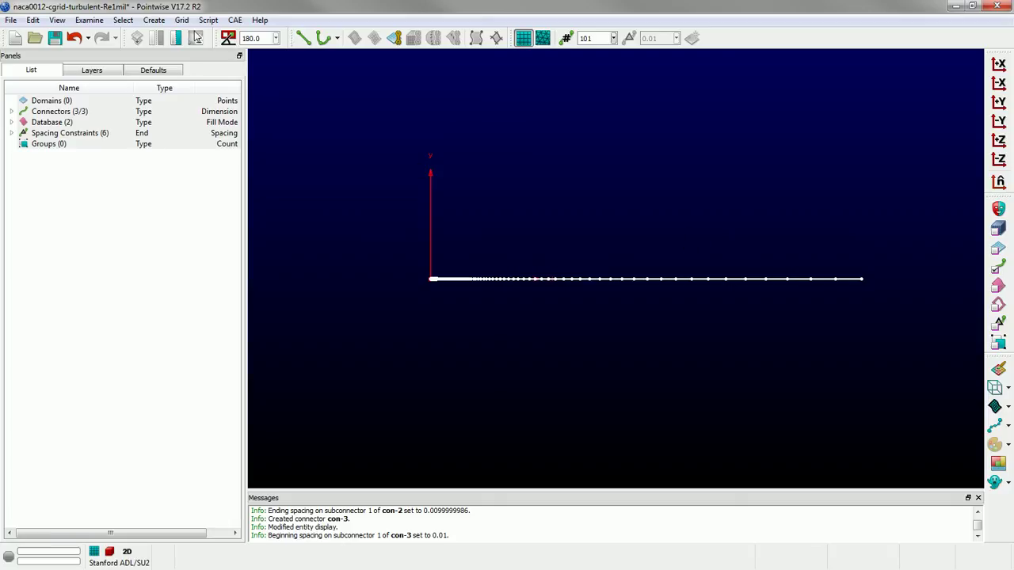
pyautogui.click(154, 20)
pyautogui.moveTo(238, 98)
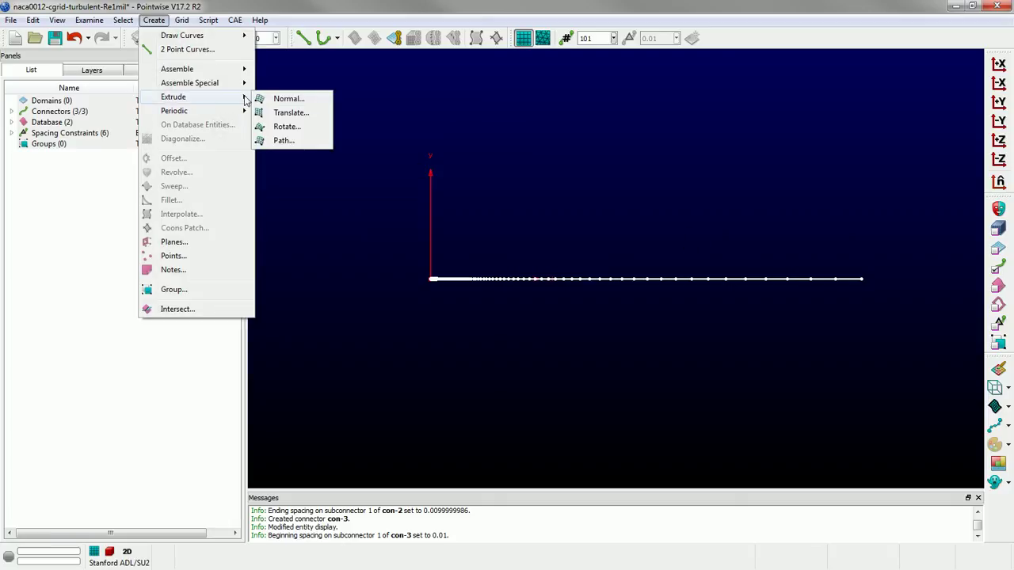
pyautogui.click(288, 99)
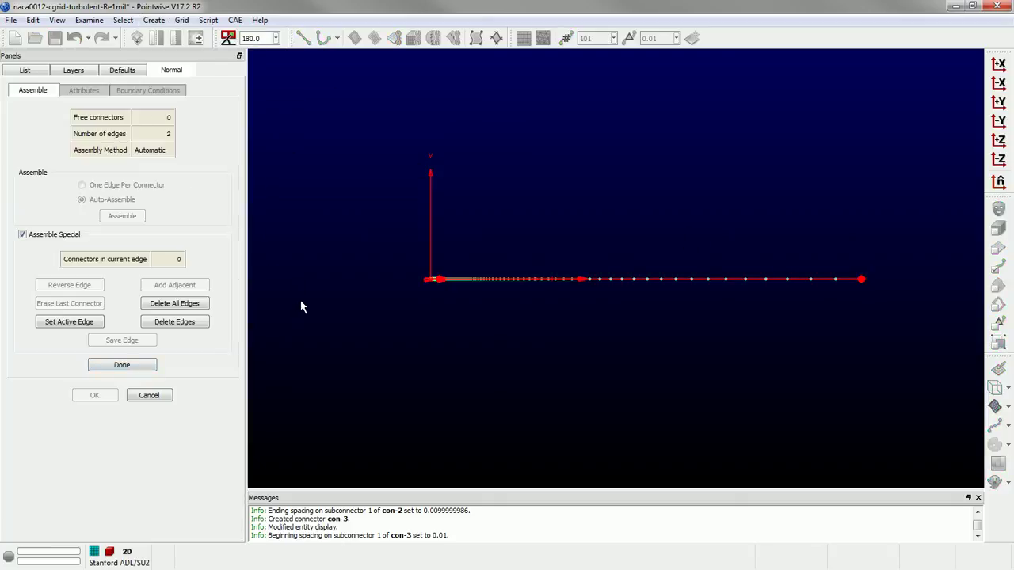
pyautogui.scroll(2, 313, 302)
pyautogui.scroll(-2, 325, 269)
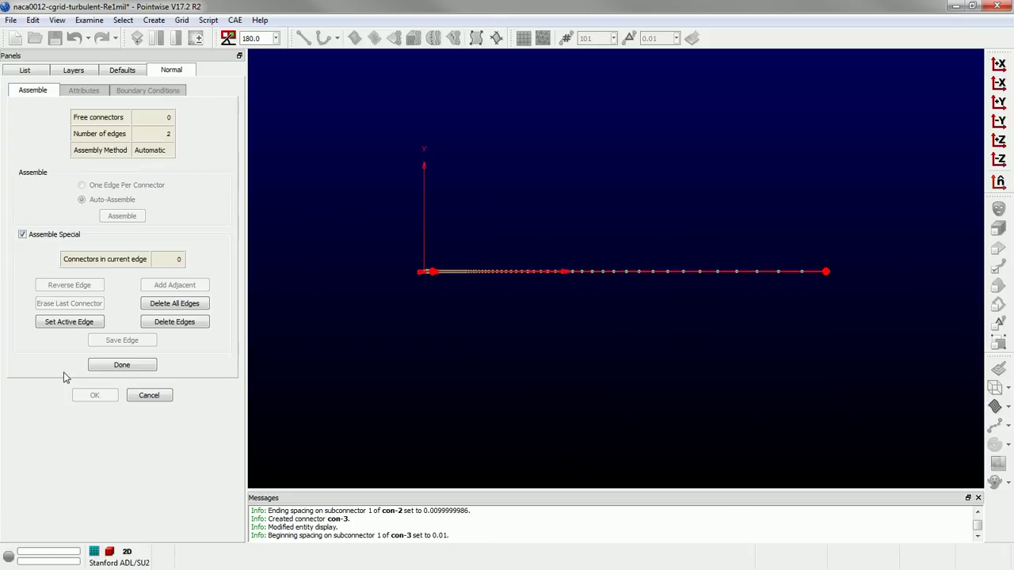
pyautogui.click(174, 303)
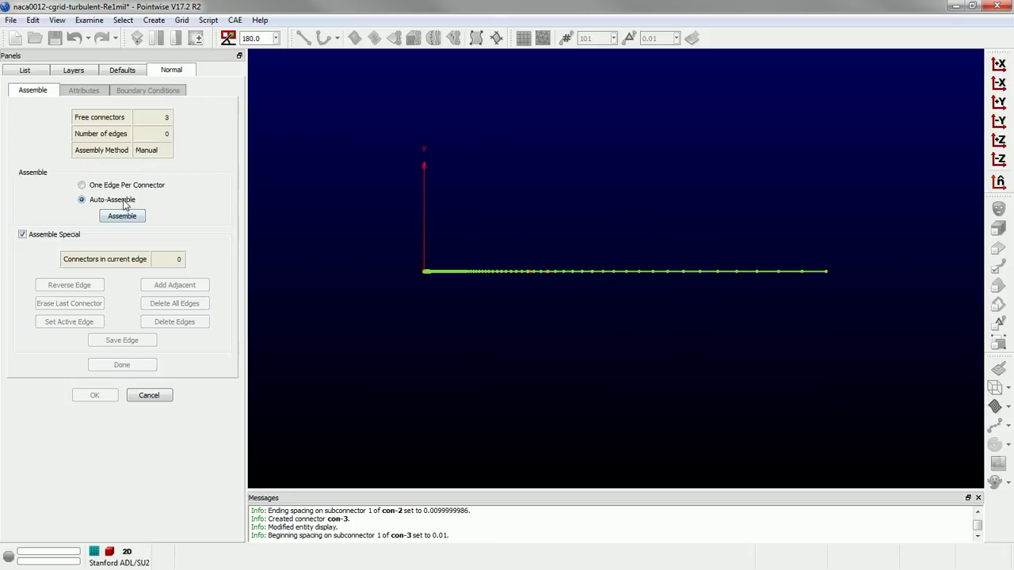
pyautogui.click(21, 235)
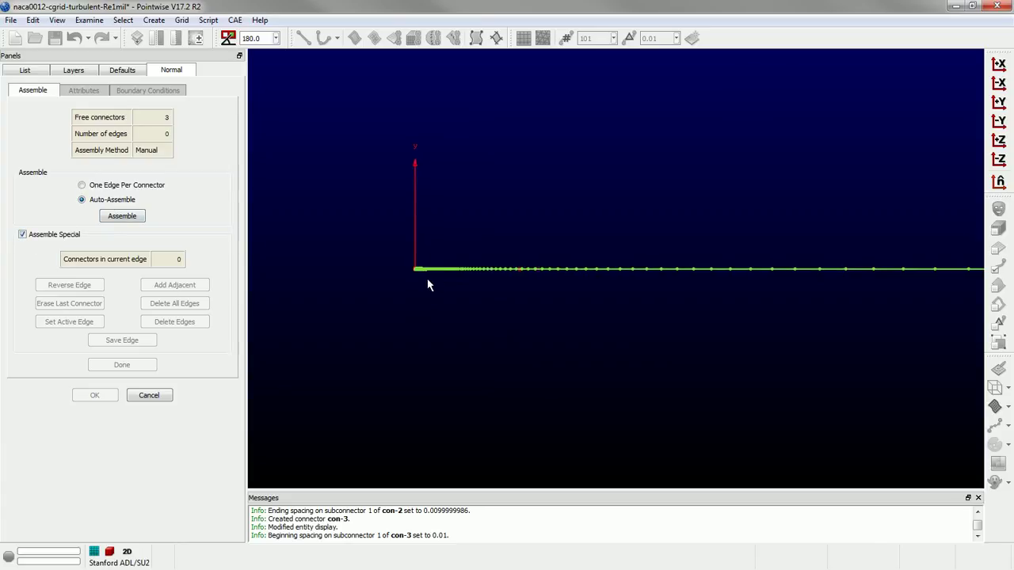
# - Build and save a C-edge of wake, lower surface, upper surface, and wake connectors
pyautogui.scroll(2, 405, 258)
pyautogui.scroll(2, 419, 273)
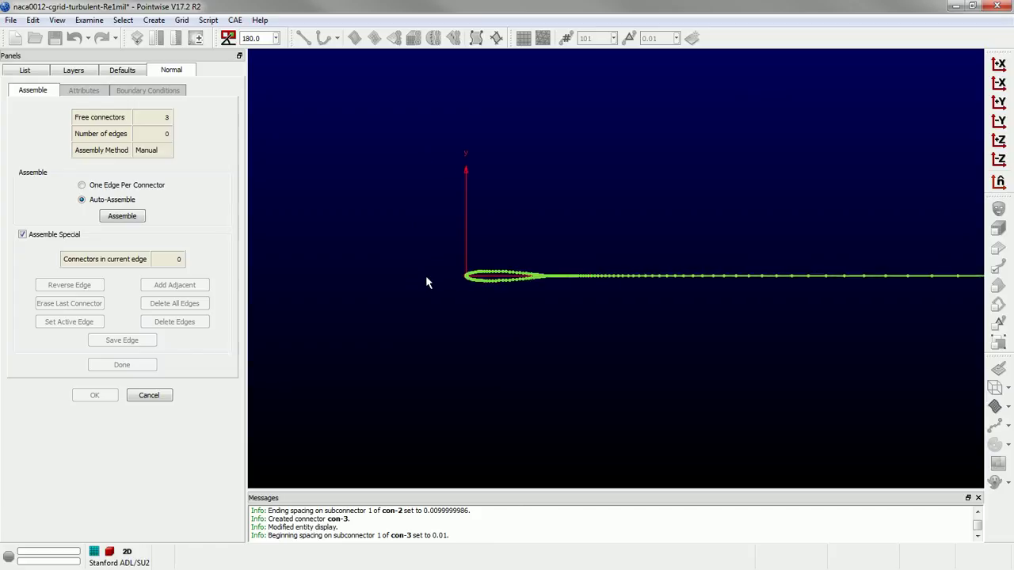
pyautogui.scroll(2, 507, 292)
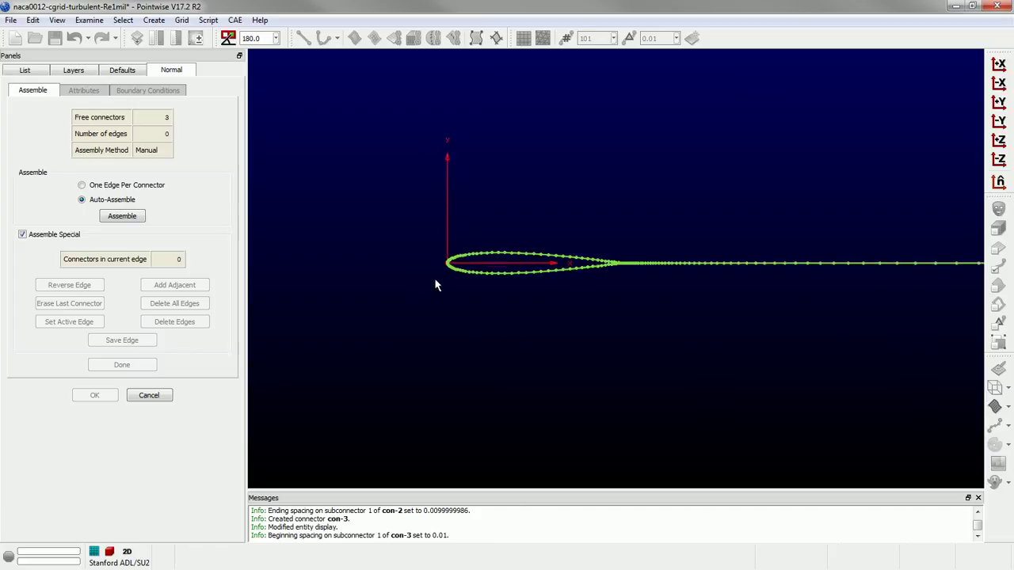
pyautogui.scroll(2, 580, 269)
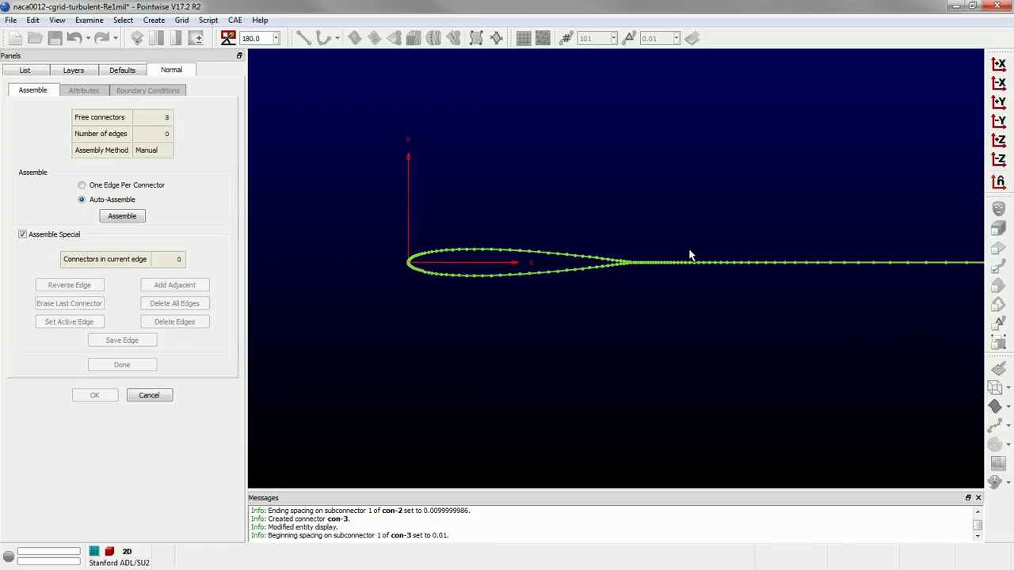
pyautogui.click(691, 269)
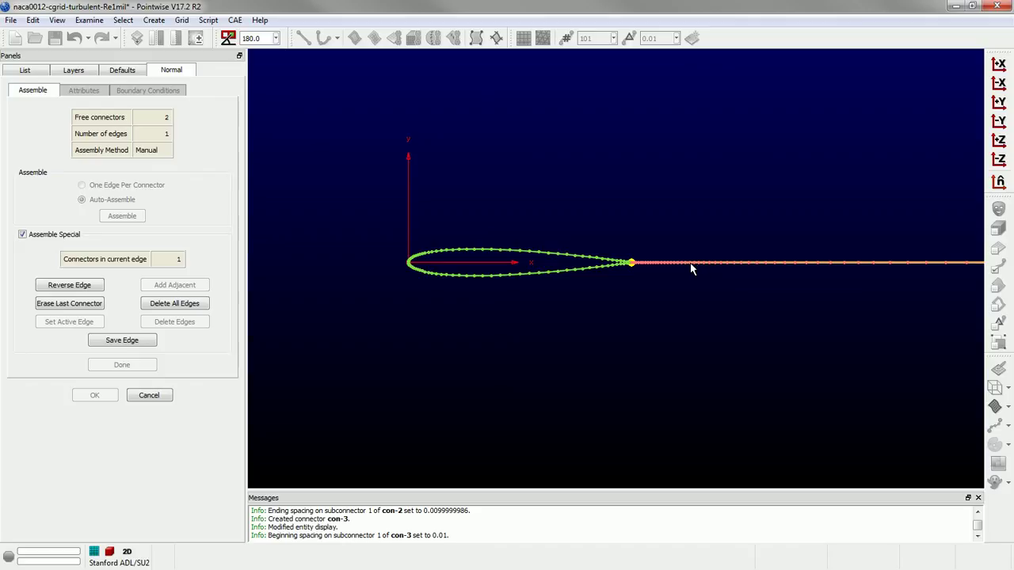
pyautogui.click(565, 256)
pyautogui.click(529, 274)
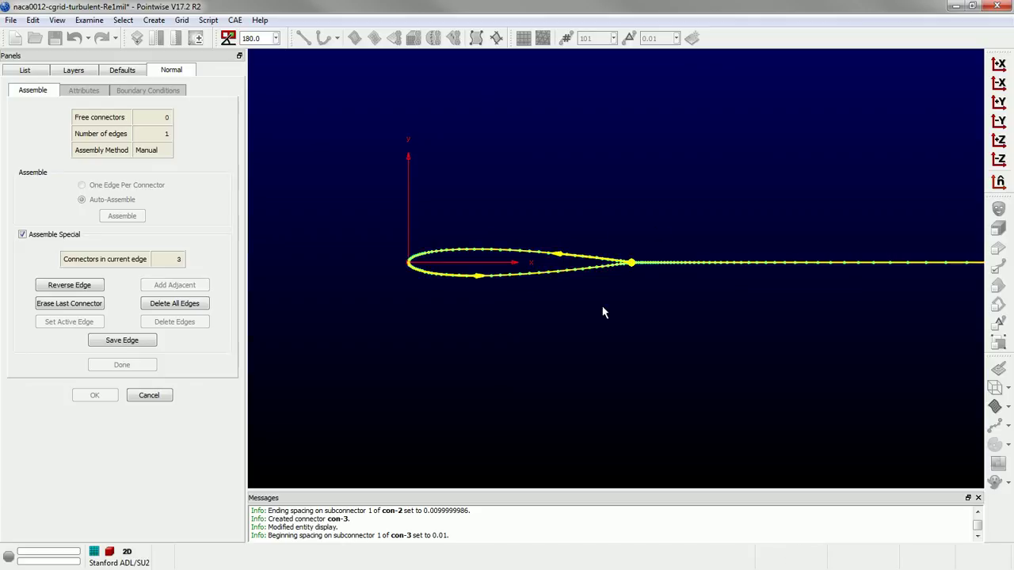
pyautogui.click(696, 262)
pyautogui.scroll(-5, 405, 262)
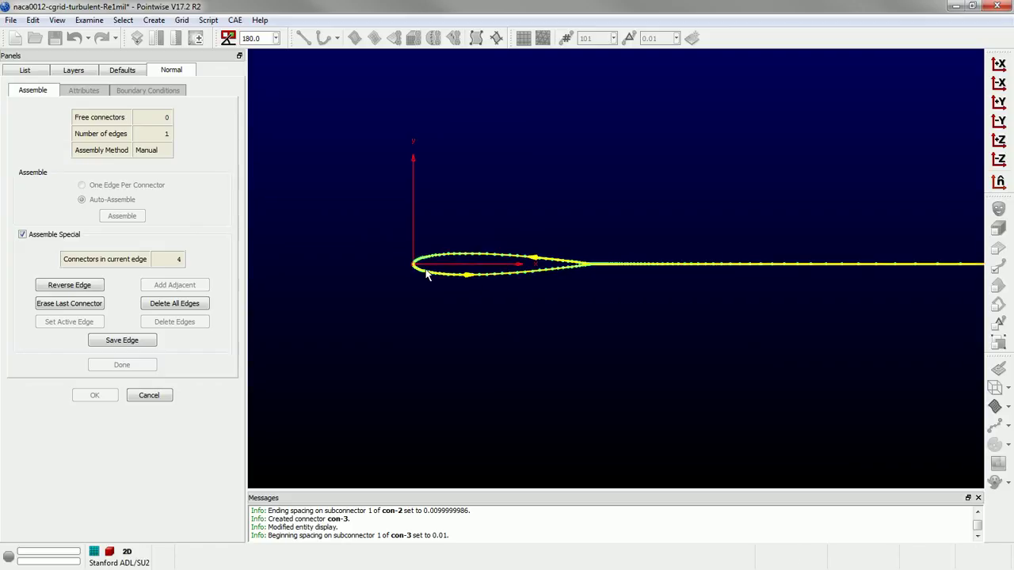
pyautogui.click(98, 341)
# - Finish edge assembly and flip the extrusion normals to point outward from the airfoil
pyautogui.click(119, 365)
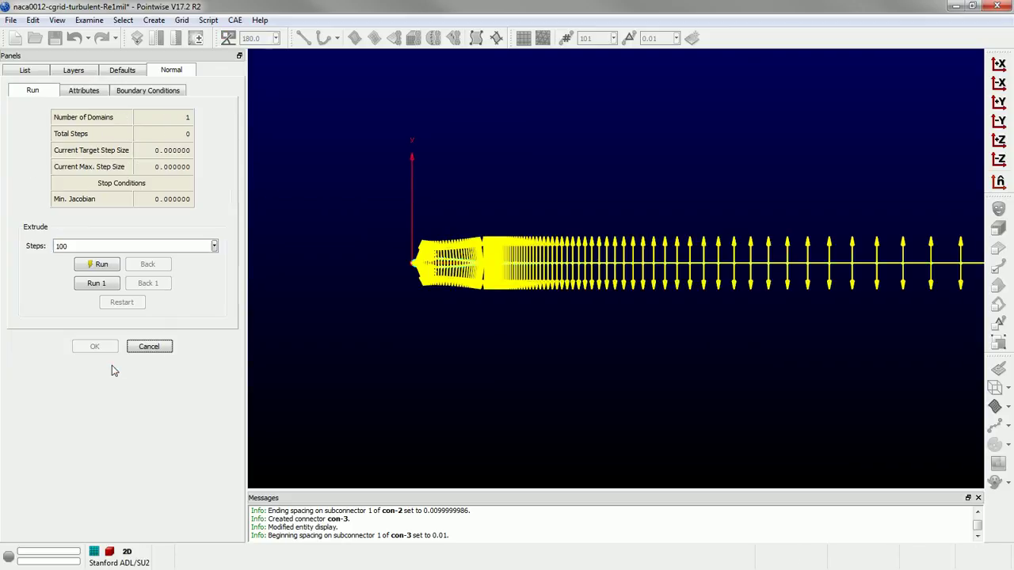
pyautogui.scroll(-2, 568, 273)
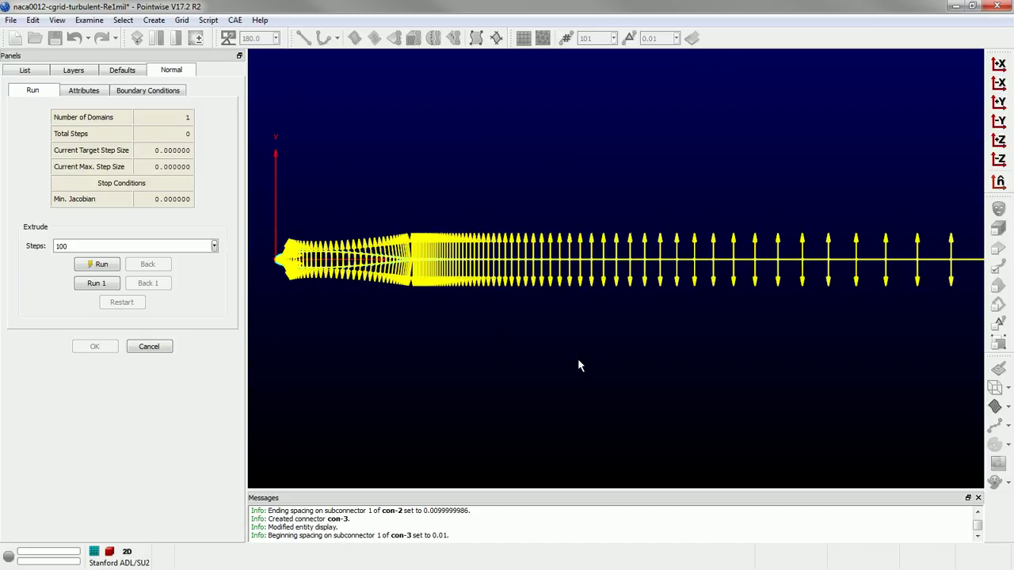
pyautogui.moveTo(575, 364); pyautogui.dragTo(537, 262, button='middle')
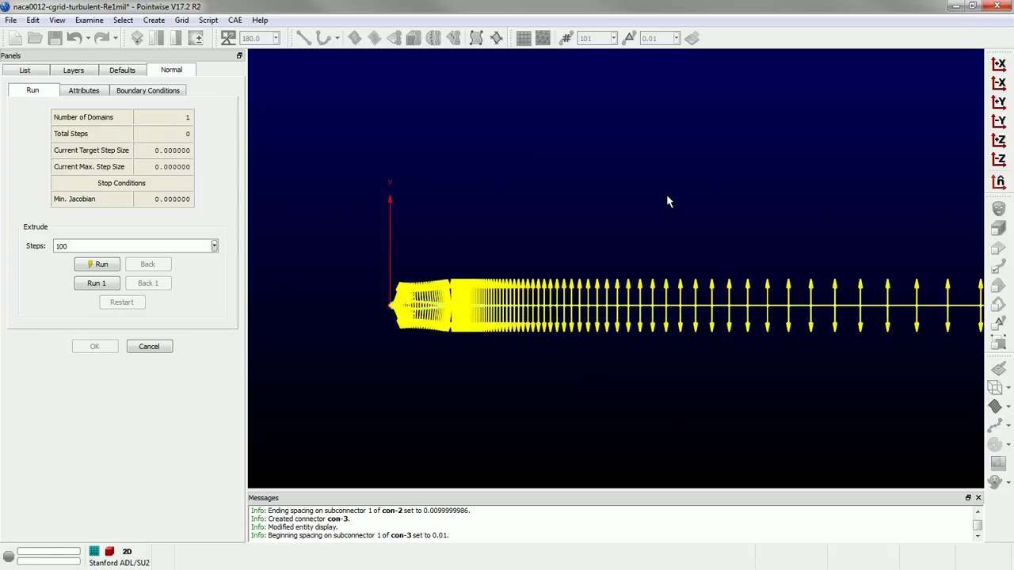
pyautogui.moveTo(428, 287); pyautogui.dragTo(546, 306, button='right')
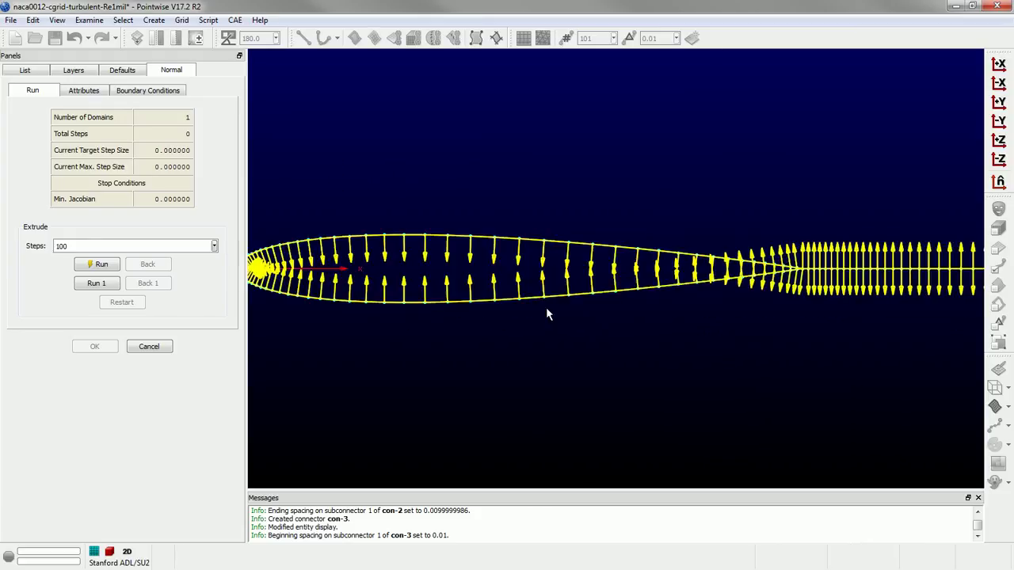
pyautogui.scroll(-2, 482, 264)
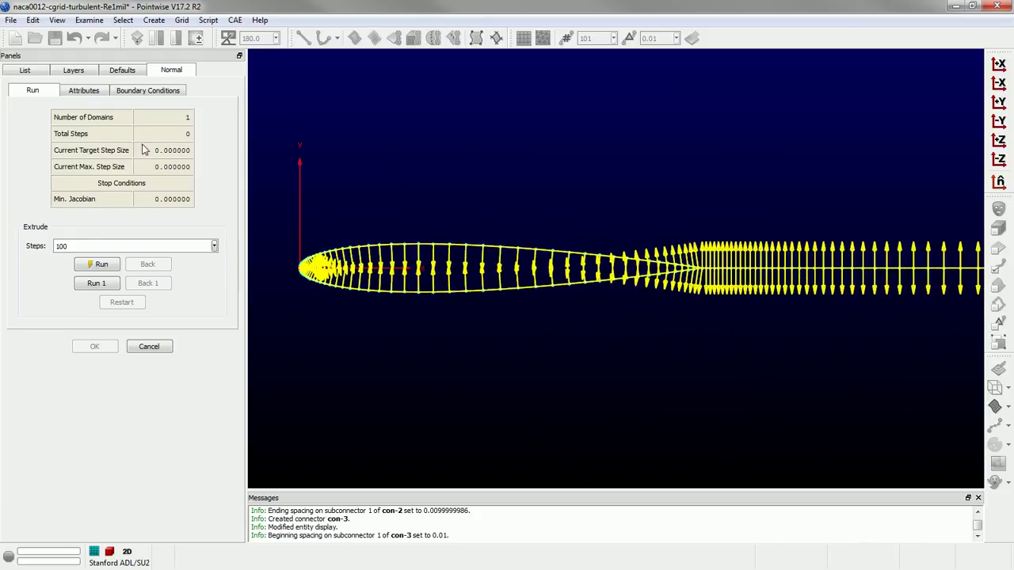
pyautogui.click(77, 97)
pyautogui.click(167, 322)
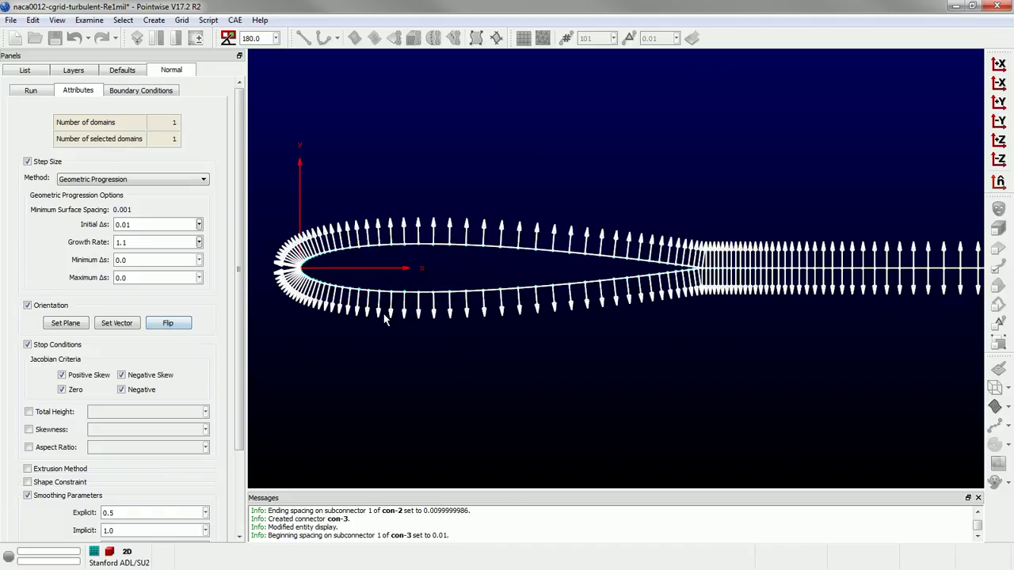
pyautogui.scroll(-2, 385, 319)
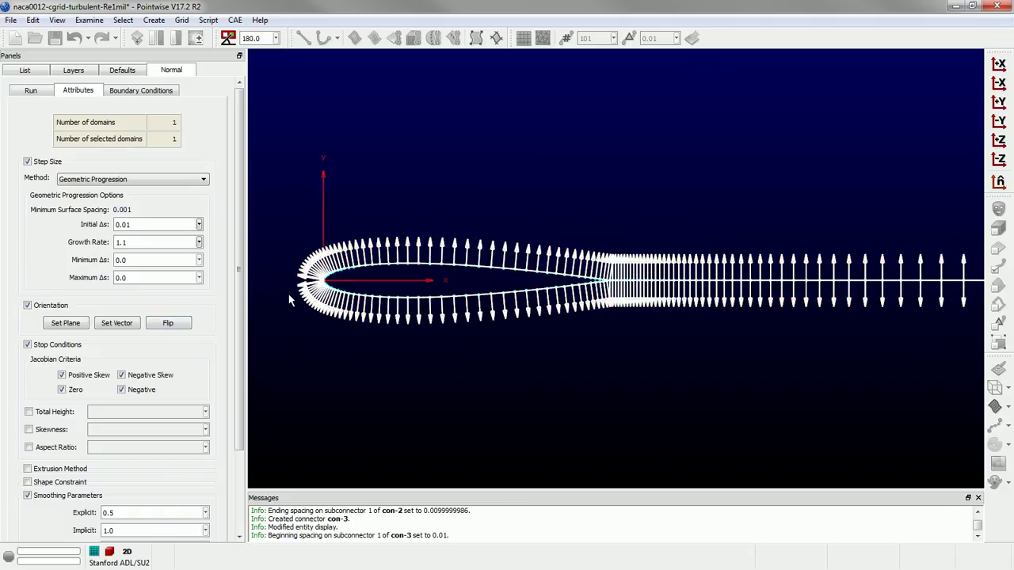
# - In the Boundary Conditions settings, select the downstream ends of the wake connector
pyautogui.click(142, 92)
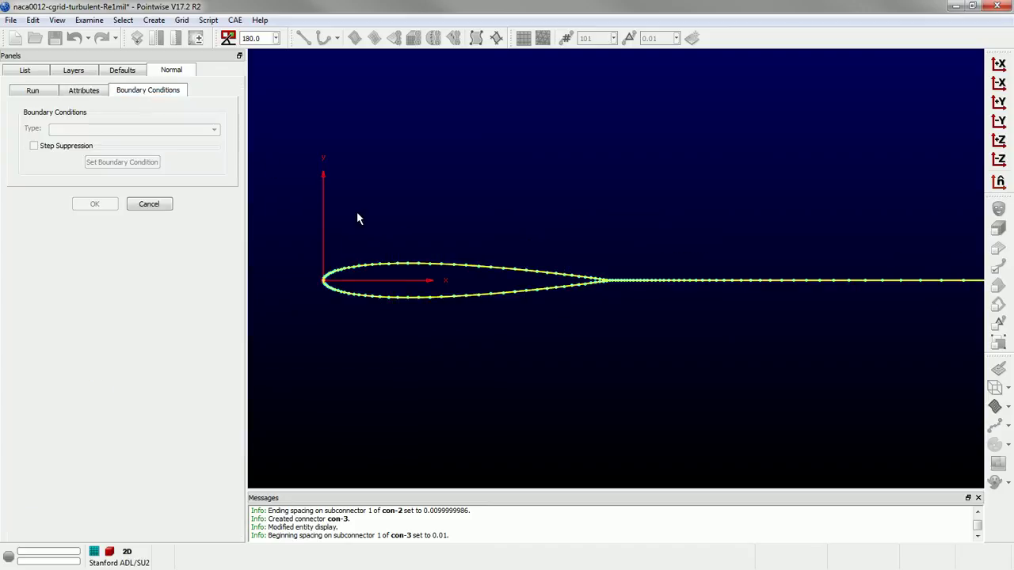
pyautogui.scroll(-3, 307, 256)
pyautogui.scroll(-4, 290, 283)
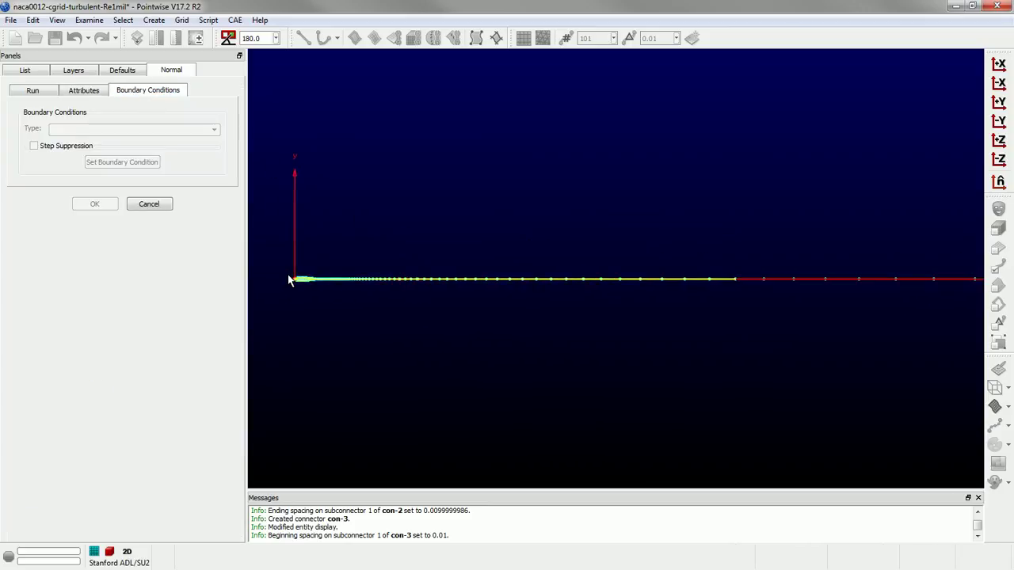
pyautogui.scroll(-1, 674, 317)
pyautogui.scroll(1, 326, 273)
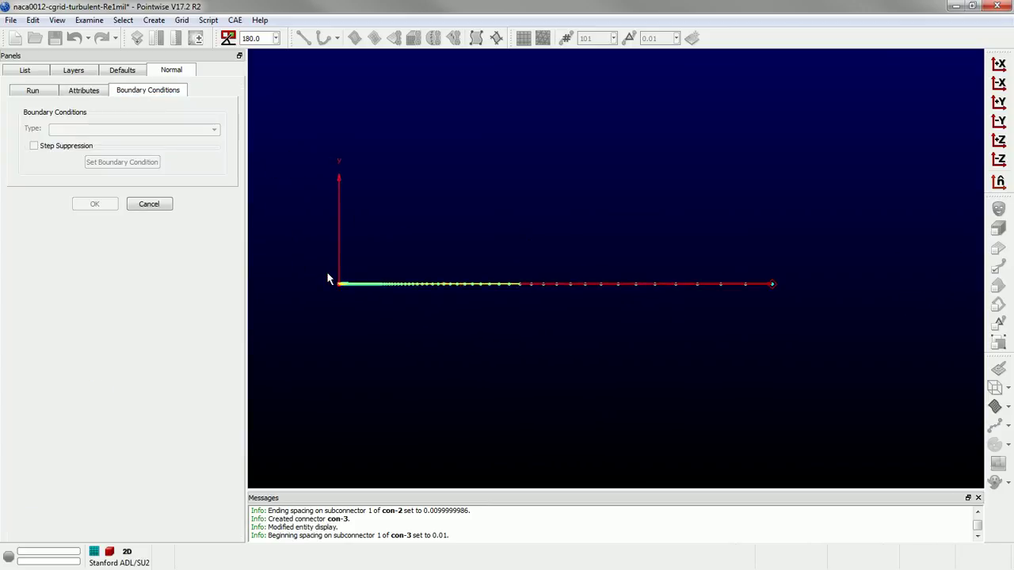
pyautogui.scroll(-1, 661, 349)
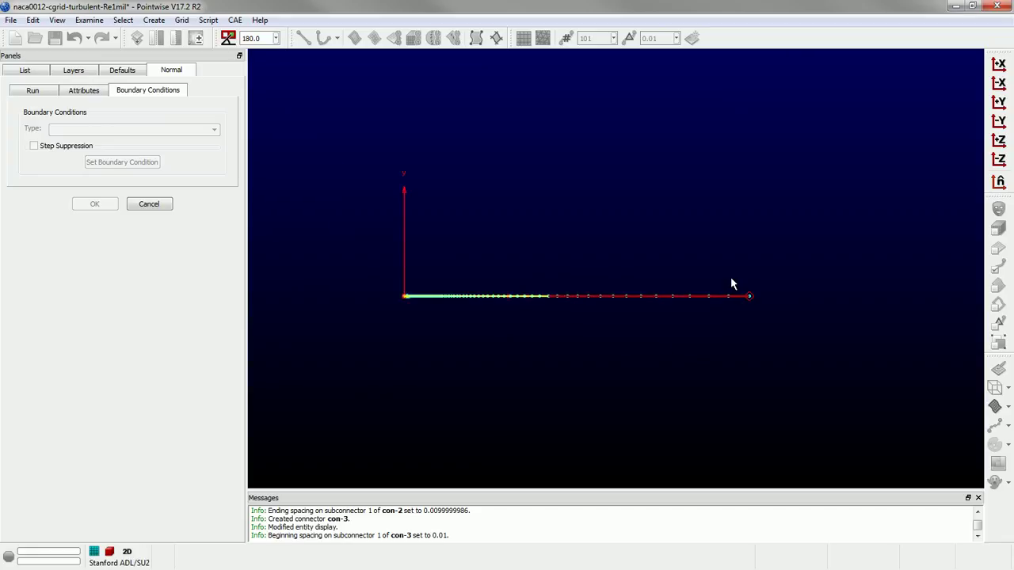
pyautogui.scroll(-1, 697, 282)
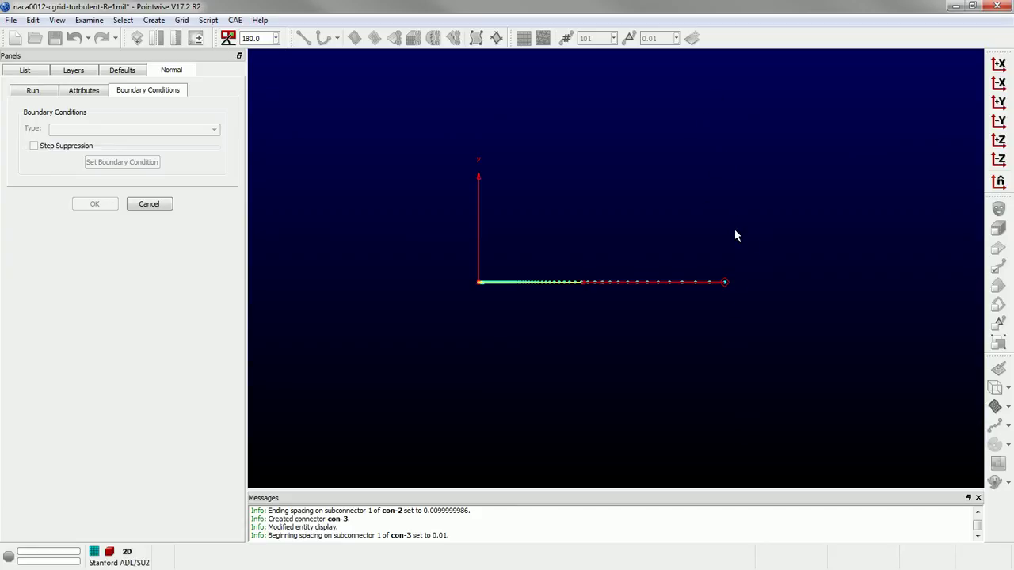
pyautogui.click(723, 282)
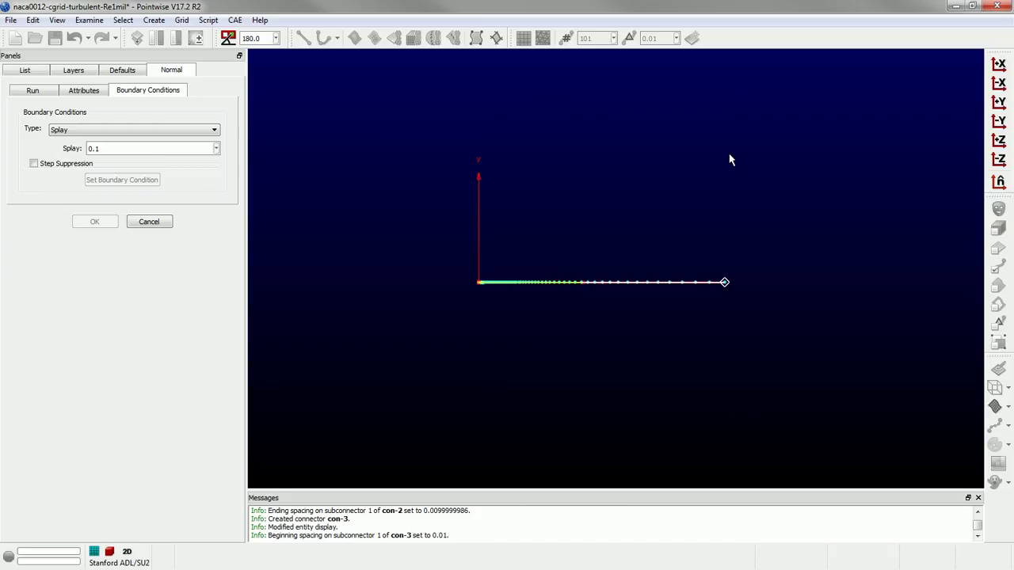
pyautogui.click(722, 283)
# - Apply a Constant X boundary condition to the two wake outflow ends
pyautogui.click(92, 130)
pyautogui.click(87, 149)
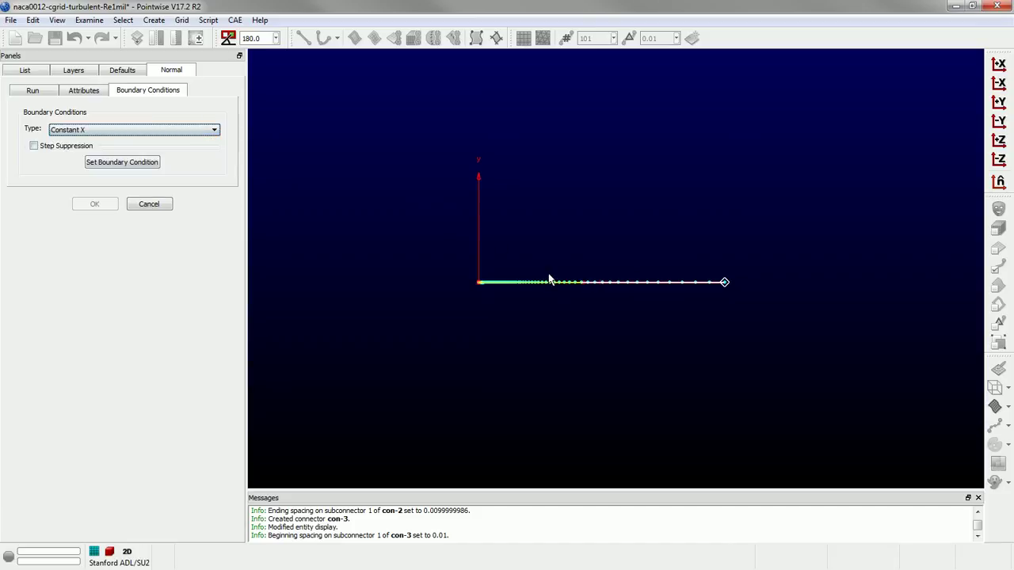
pyautogui.scroll(-5, 555, 277)
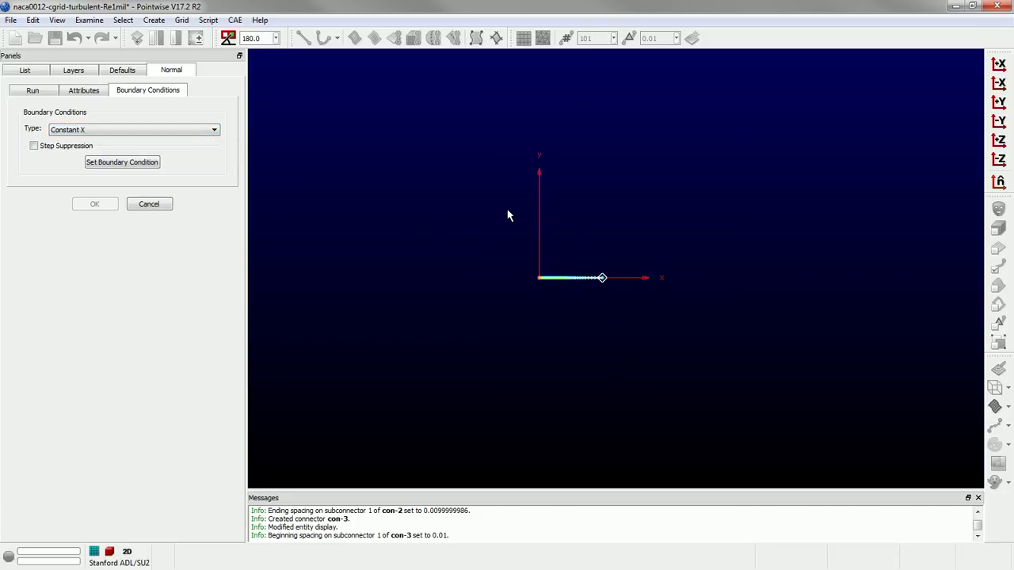
pyautogui.click(141, 165)
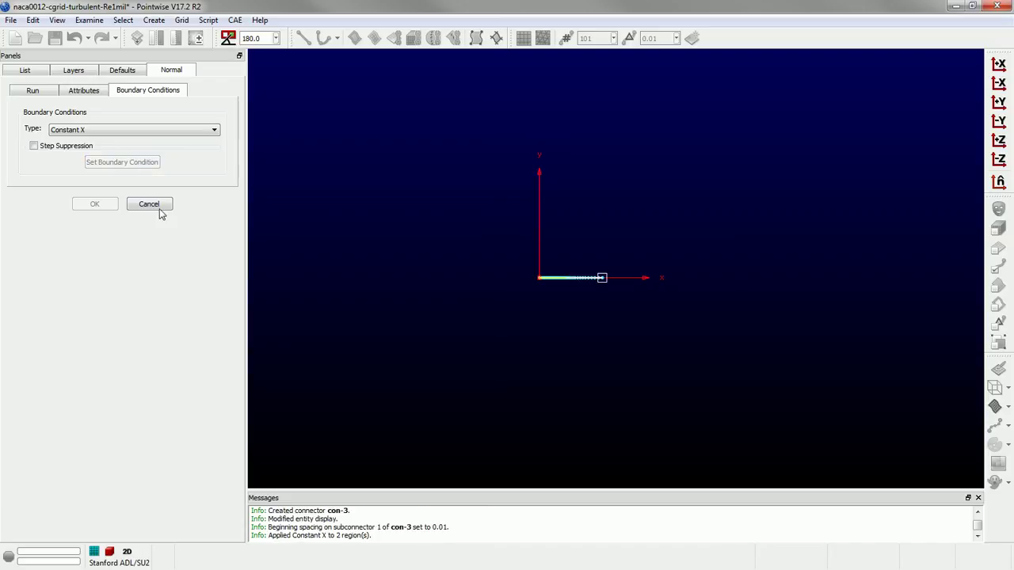
pyautogui.scroll(5, 515, 261)
pyautogui.scroll(-5, 519, 269)
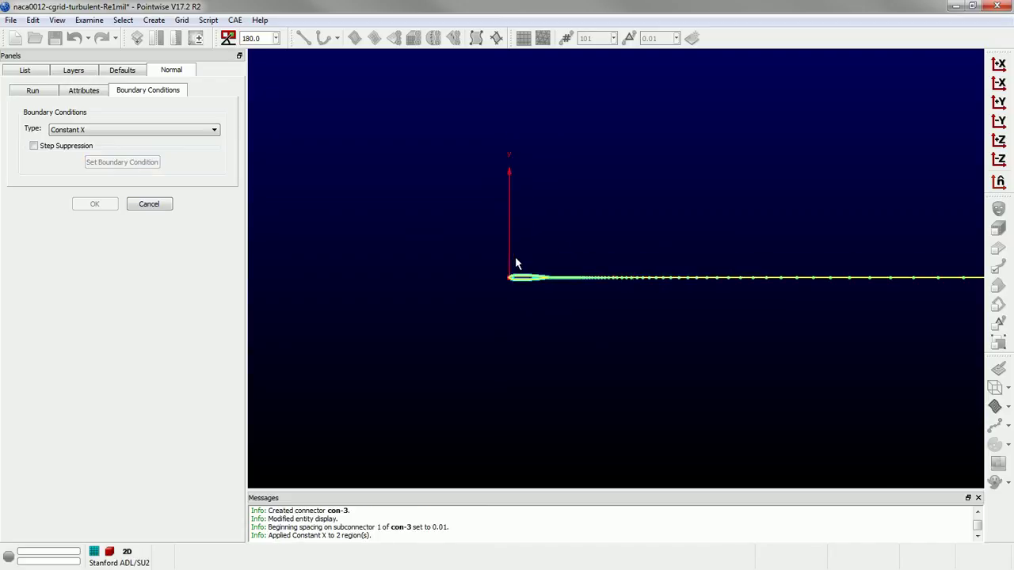
# - Set the extrusion's initial Δs to 2.35e-5 and its growth rate to 1.2
pyautogui.click(70, 93)
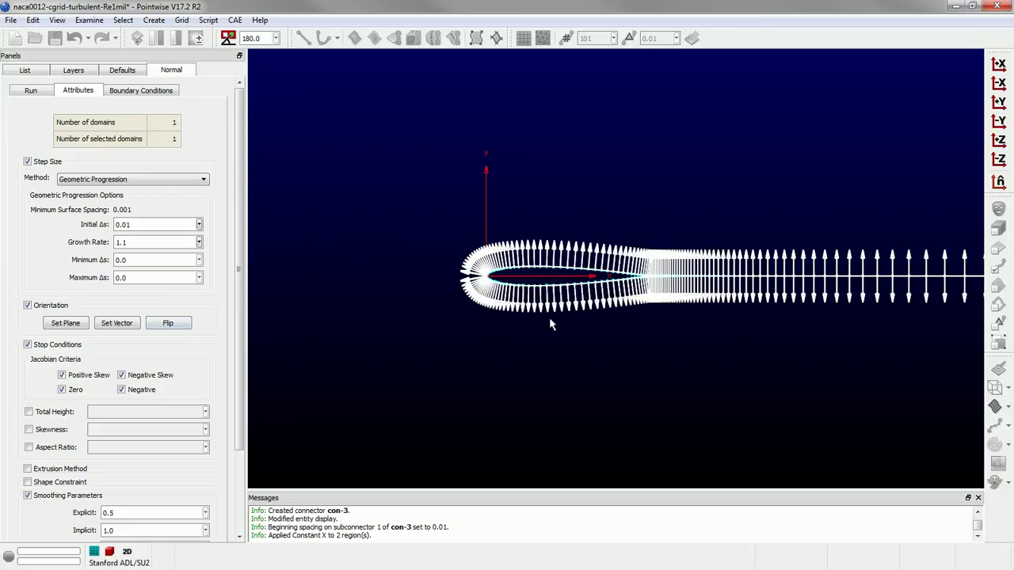
pyautogui.scroll(1, 584, 276)
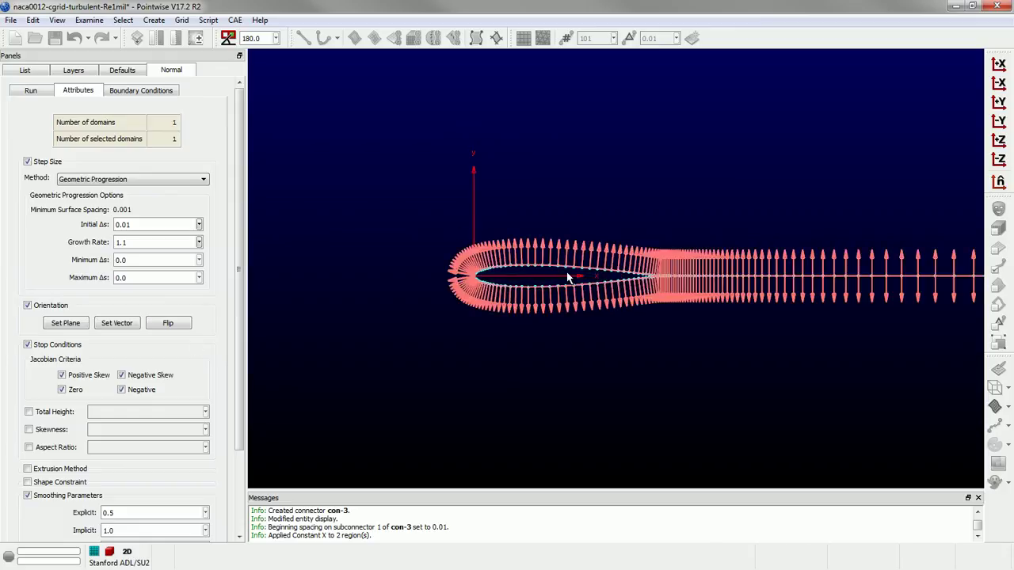
pyautogui.doubleClick(148, 225)
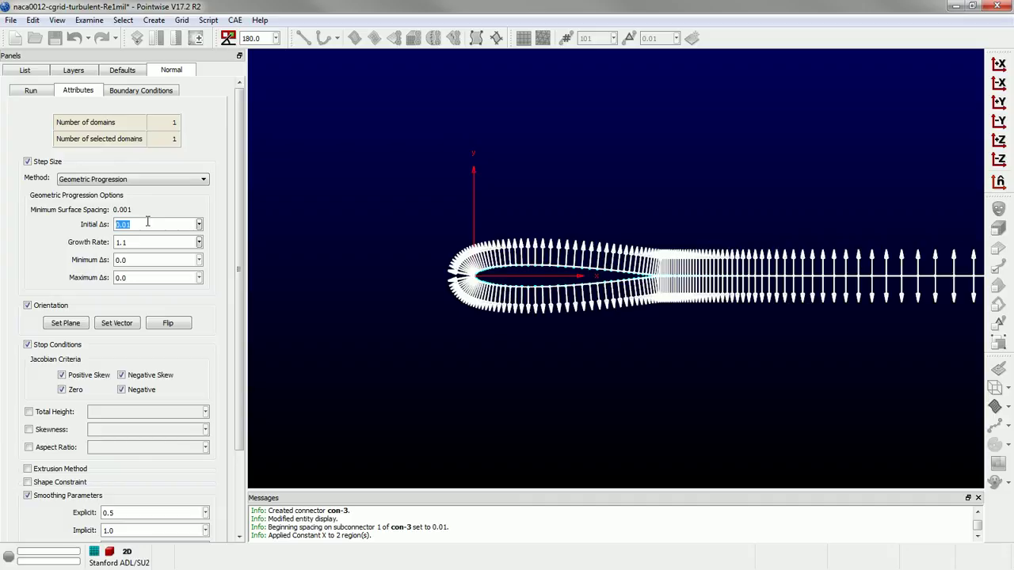
pyautogui.write('2.35e-5')
pyautogui.click(134, 243)
pyautogui.press('BackSpace')
pyautogui.write('2')
# - Enable a Total Height stop condition of 120
pyautogui.scroll(-2, 216, 357)
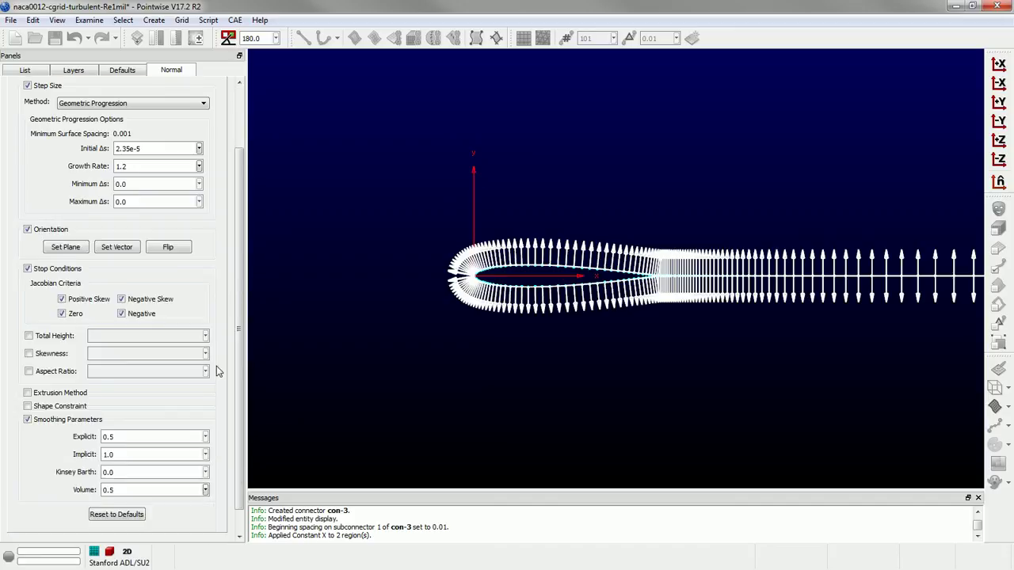
pyautogui.click(28, 338)
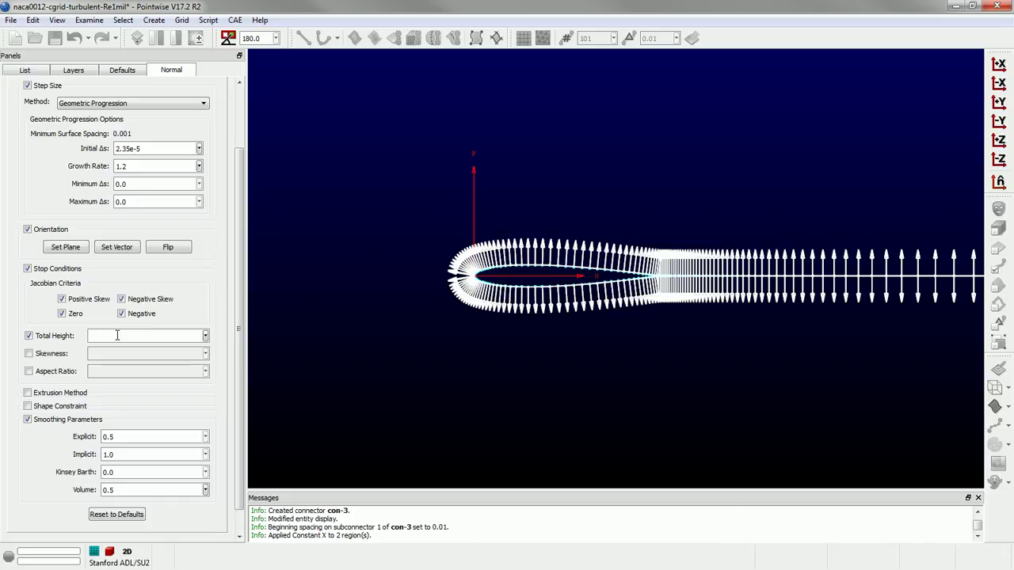
pyautogui.write('120')
pyautogui.press('Return')
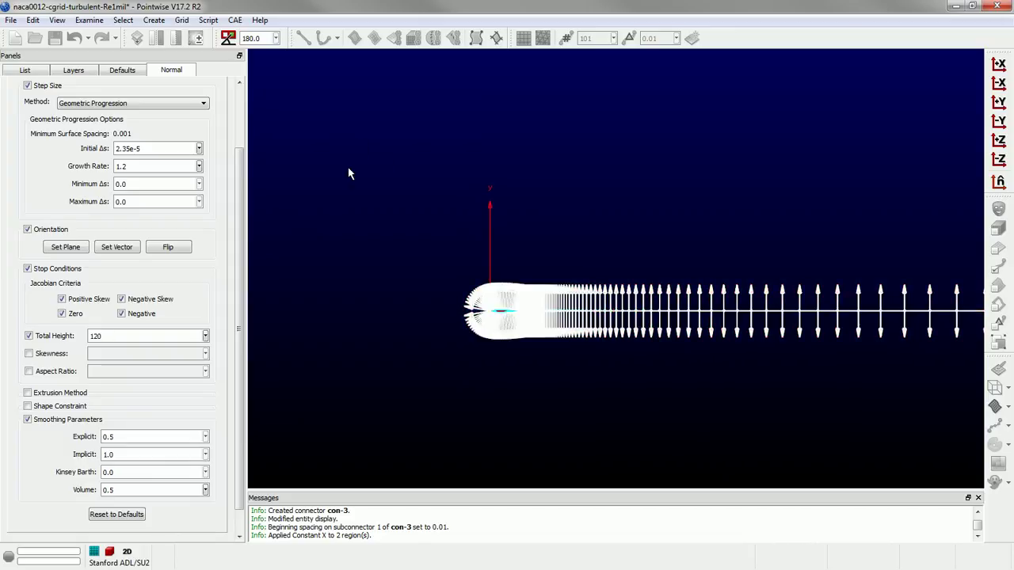
pyautogui.click(95, 336)
# - Lower the extrusion's volume smoothing value to 0.01
pyautogui.scroll(-1, 179, 360)
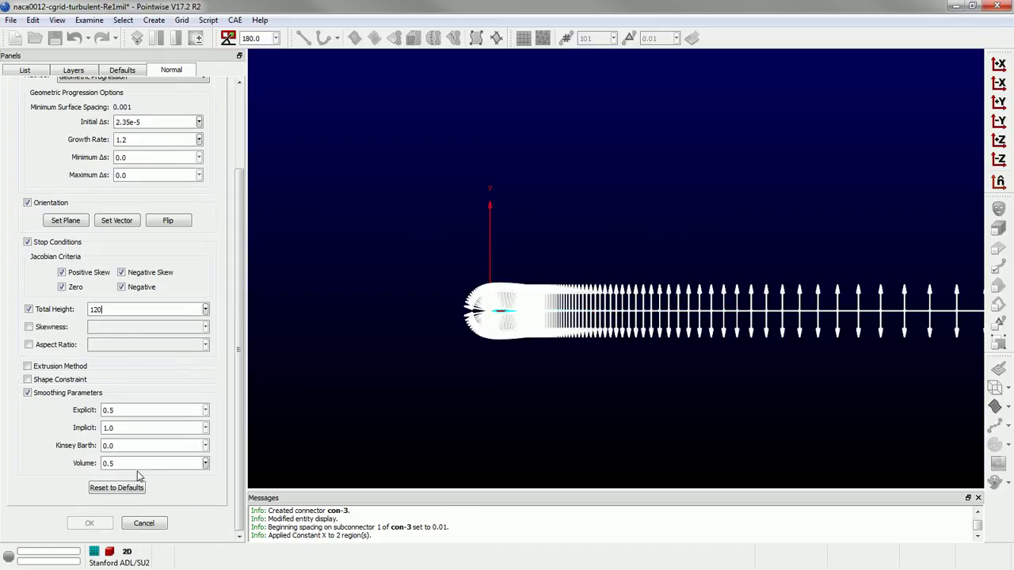
pyautogui.moveTo(129, 465); pyautogui.dragTo(97, 463)
pyautogui.write('0.01')
# - Rotate, zoom and recentre the view to inspect the airfoil's normals
pyautogui.moveTo(502, 321); pyautogui.dragTo(261, 407, button='right')
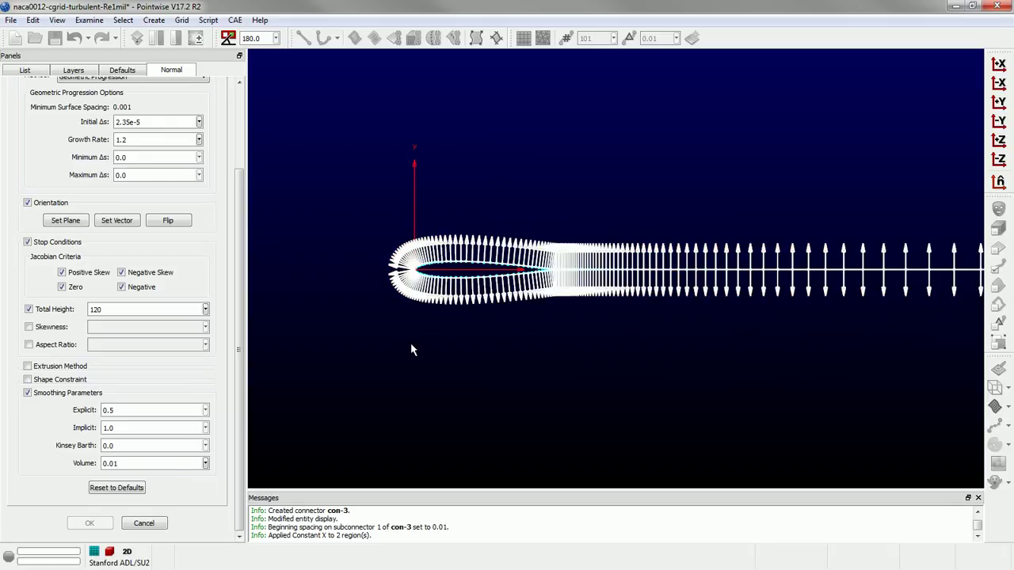
pyautogui.scroll(5, 544, 261)
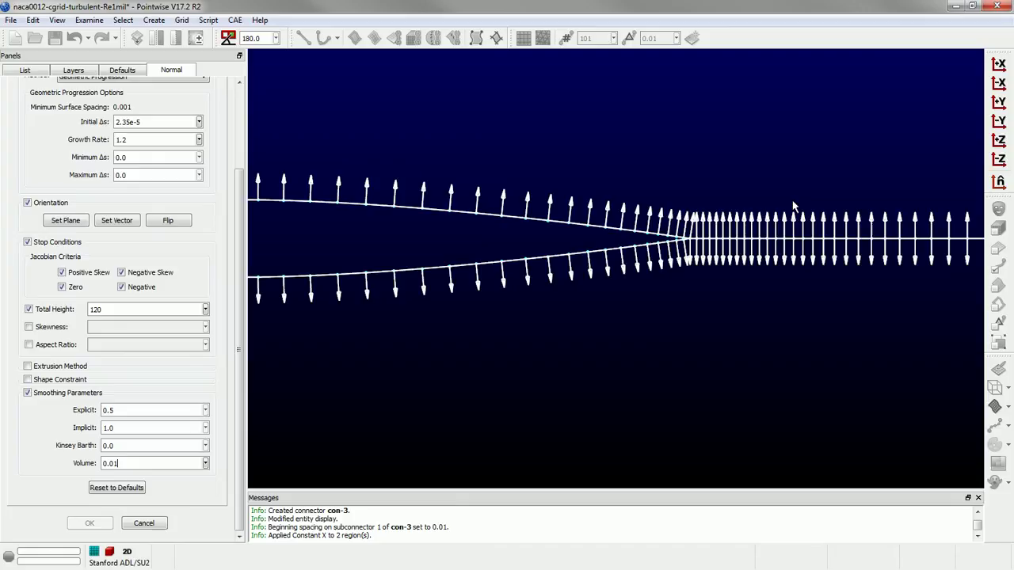
pyautogui.scroll(-5, 557, 363)
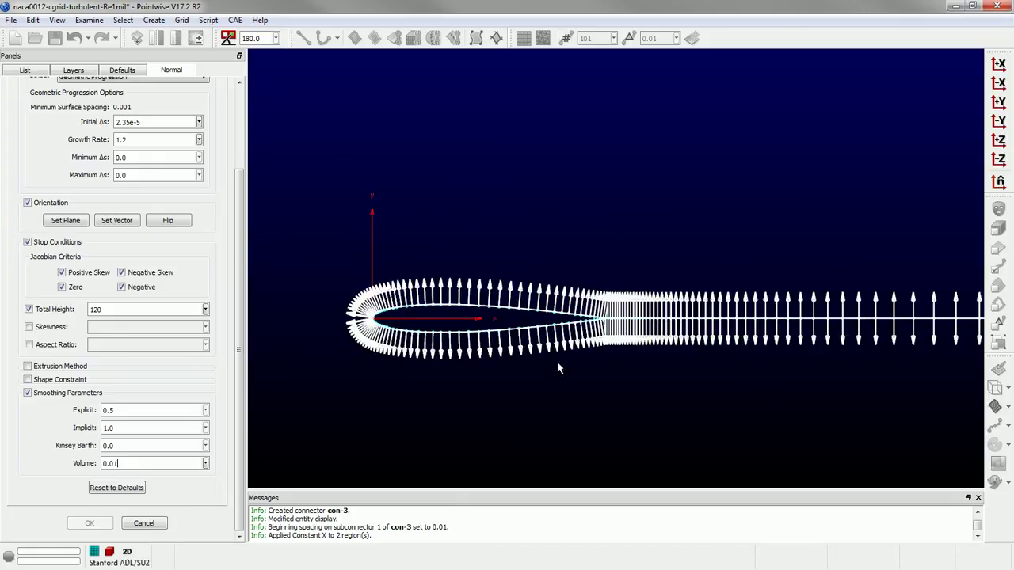
pyautogui.moveTo(528, 215); pyautogui.dragTo(555, 191, button='right')
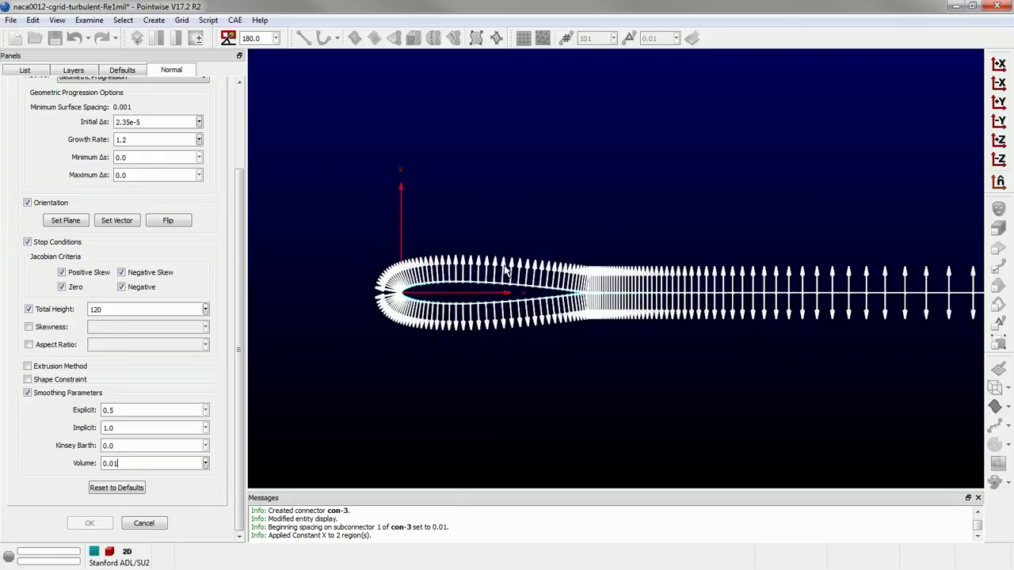
pyautogui.scroll(5, 8, 159)
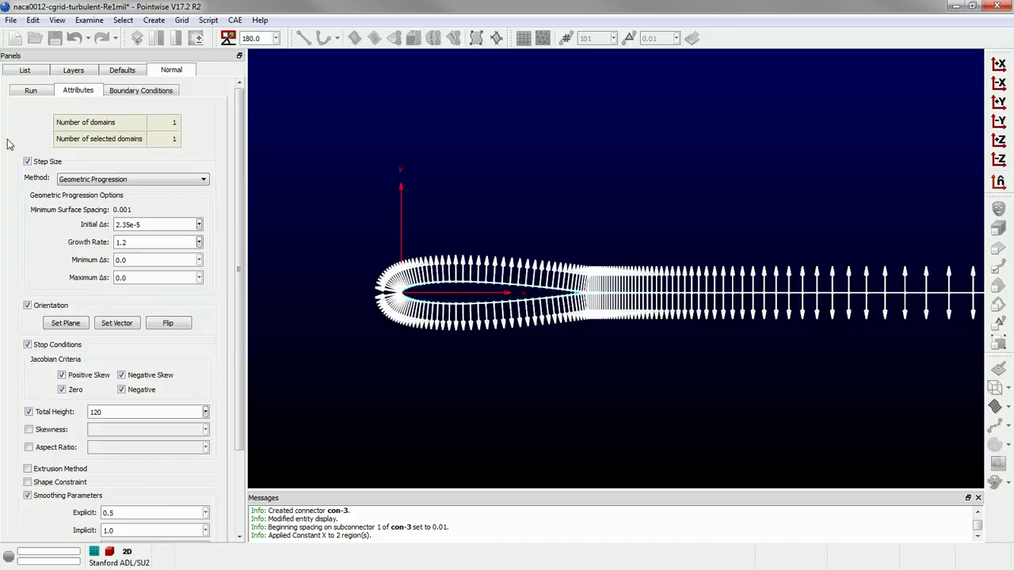
# - Run the extrusion for 40 steps and zoom in on the trailing-edge cells
pyautogui.click(22, 96)
pyautogui.doubleClick(72, 261)
pyautogui.write('40')
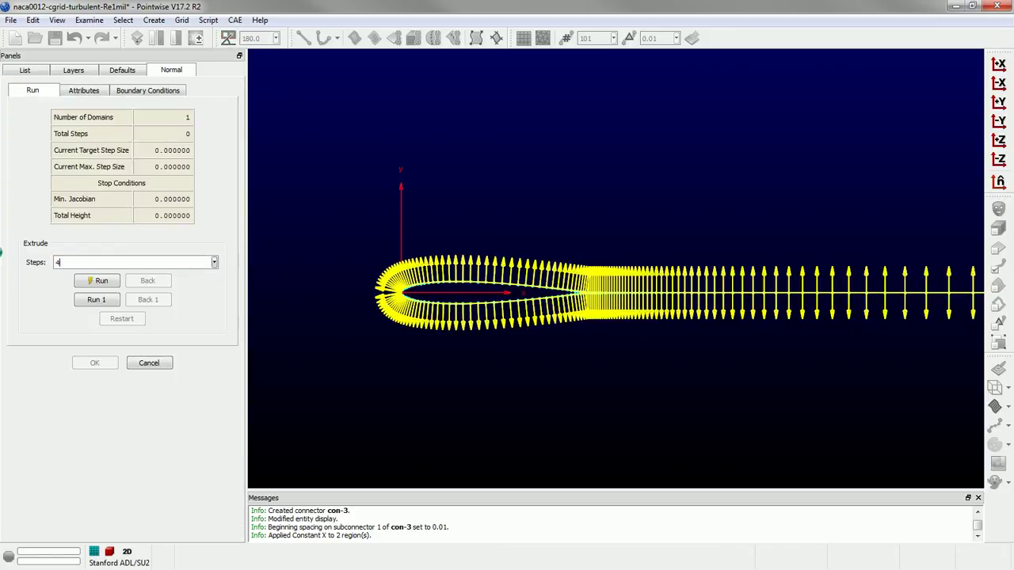
pyautogui.click(79, 283)
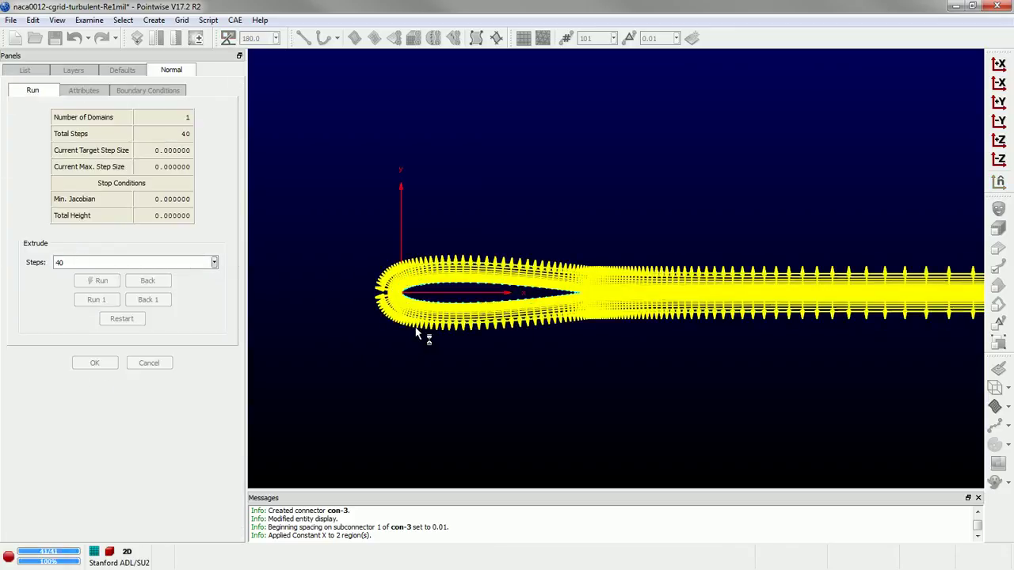
pyautogui.scroll(1, 567, 326)
pyautogui.scroll(2, 611, 301)
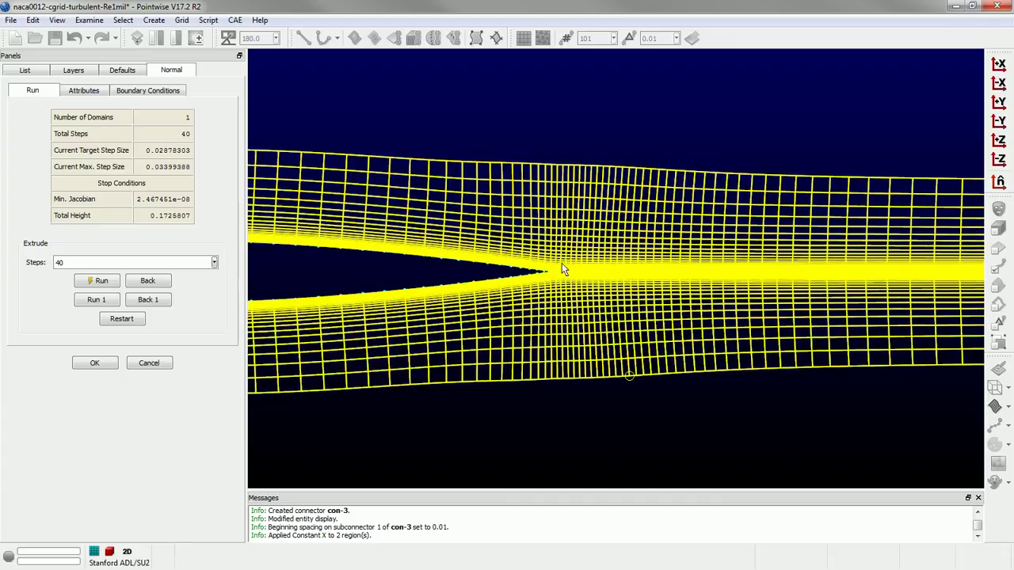
pyautogui.scroll(-2, 611, 162)
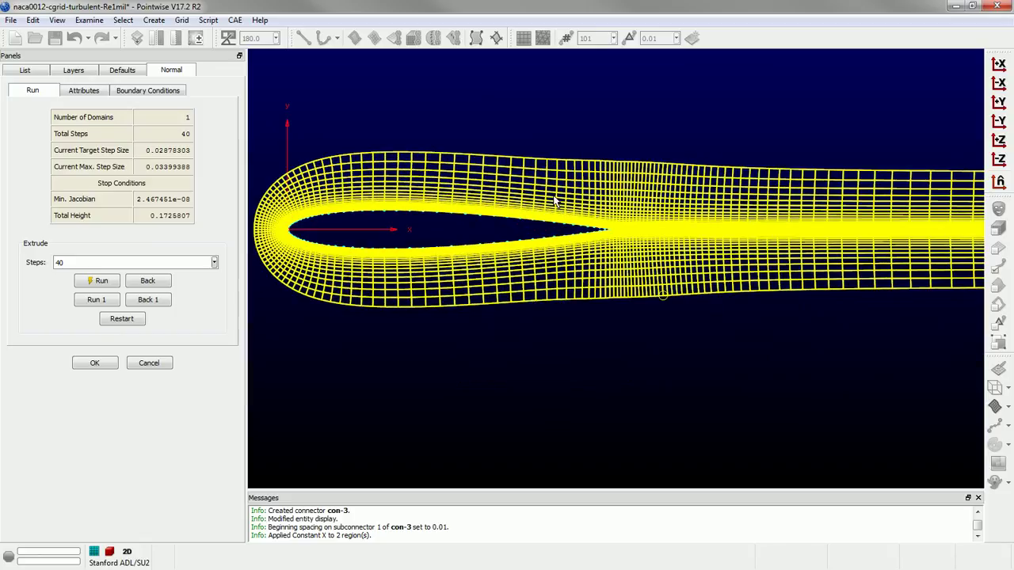
pyautogui.scroll(2, 323, 221)
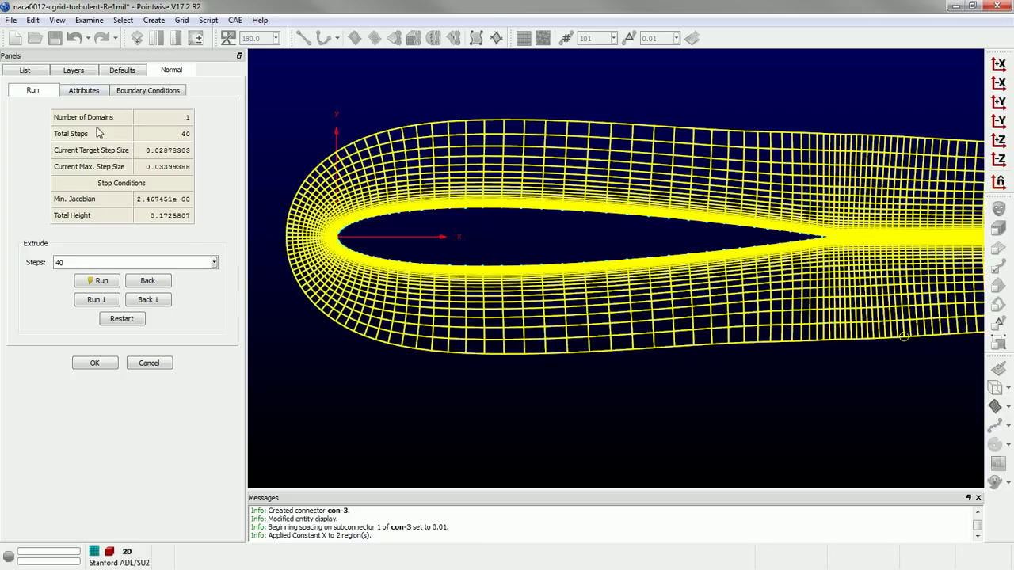
# - Restore the extrusion's volume smoothing to 0.5
pyautogui.click(84, 91)
pyautogui.scroll(-3, 143, 456)
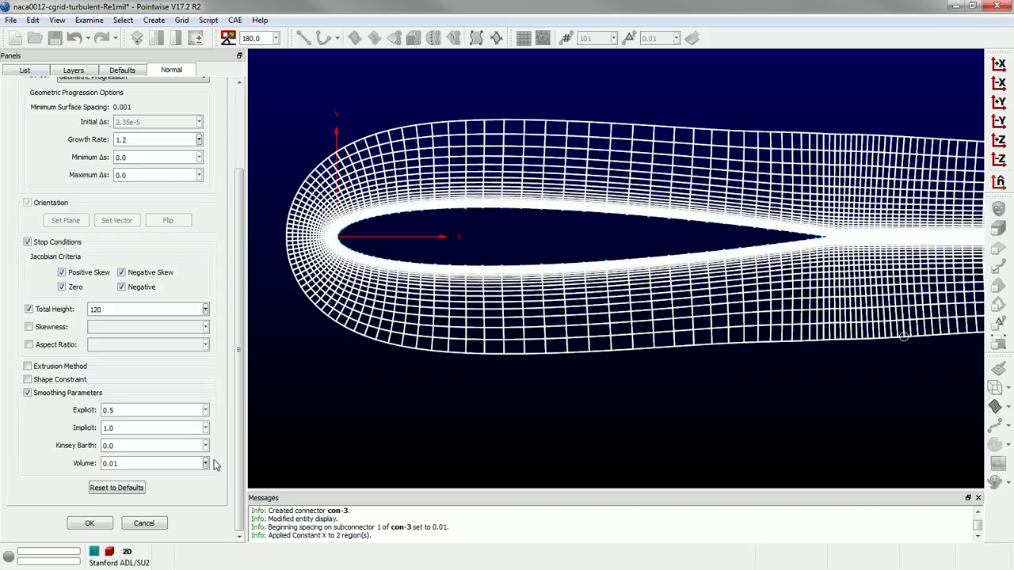
pyautogui.doubleClick(129, 465)
pyautogui.write('0.5')
pyautogui.scroll(3, 16, 153)
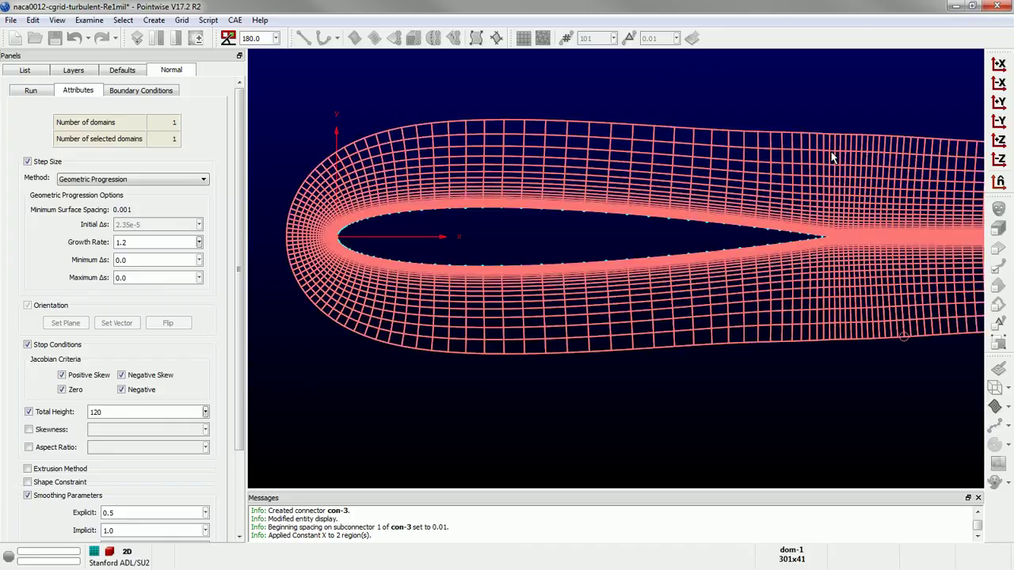
# - Run up to 100 extrusion steps, delete the overshooting step and back off one more layer
pyautogui.click(31, 89)
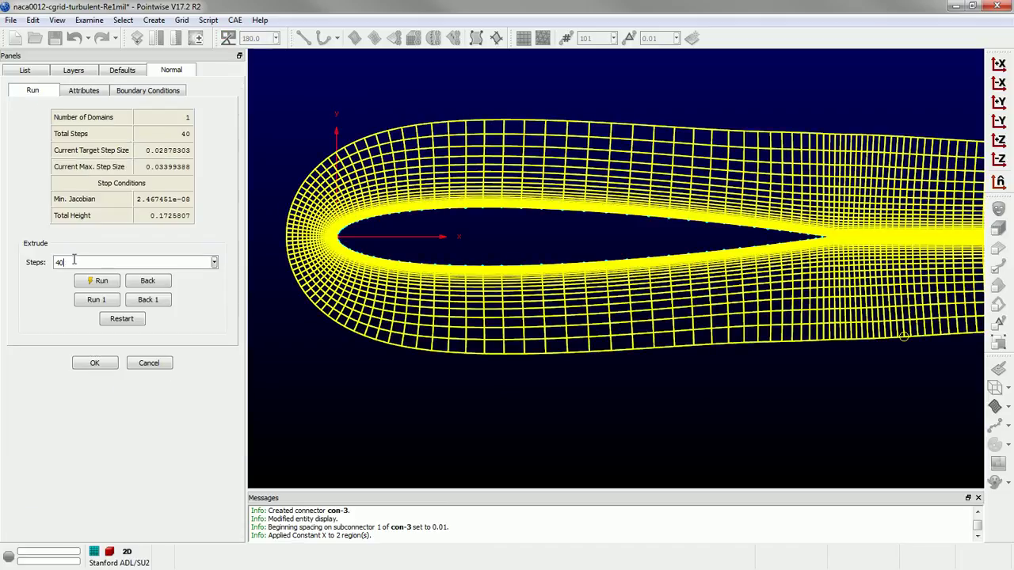
pyautogui.doubleClick(71, 261)
pyautogui.write('100')
pyautogui.click(97, 282)
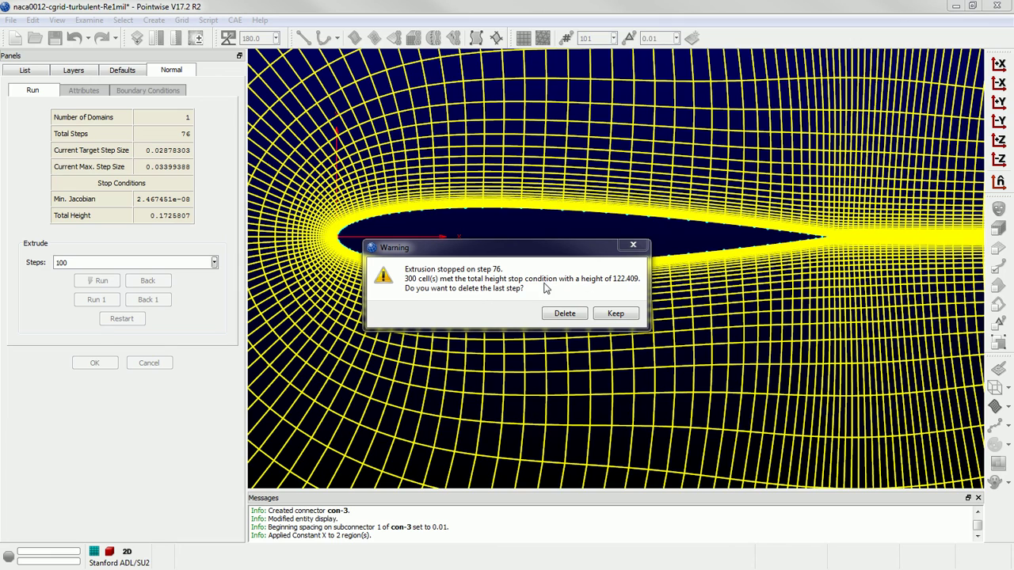
pyautogui.click(564, 314)
pyautogui.scroll(-10, 532, 267)
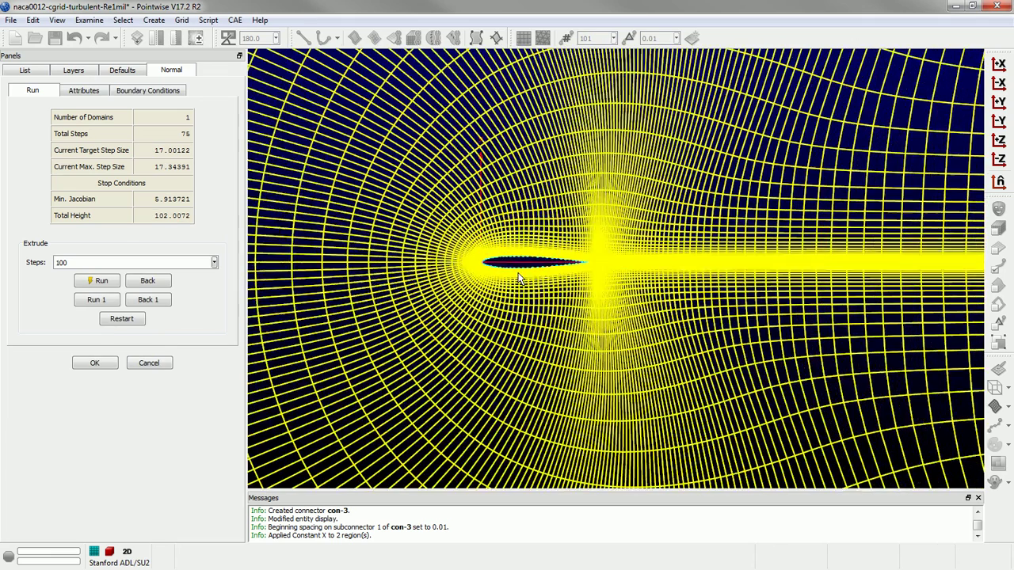
pyautogui.scroll(-6, 545, 249)
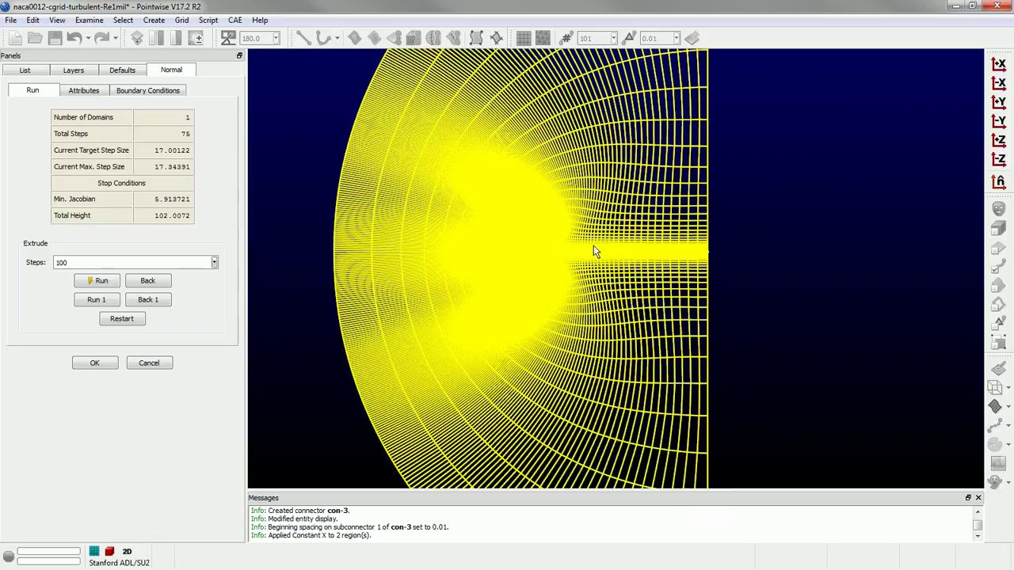
pyautogui.click(141, 301)
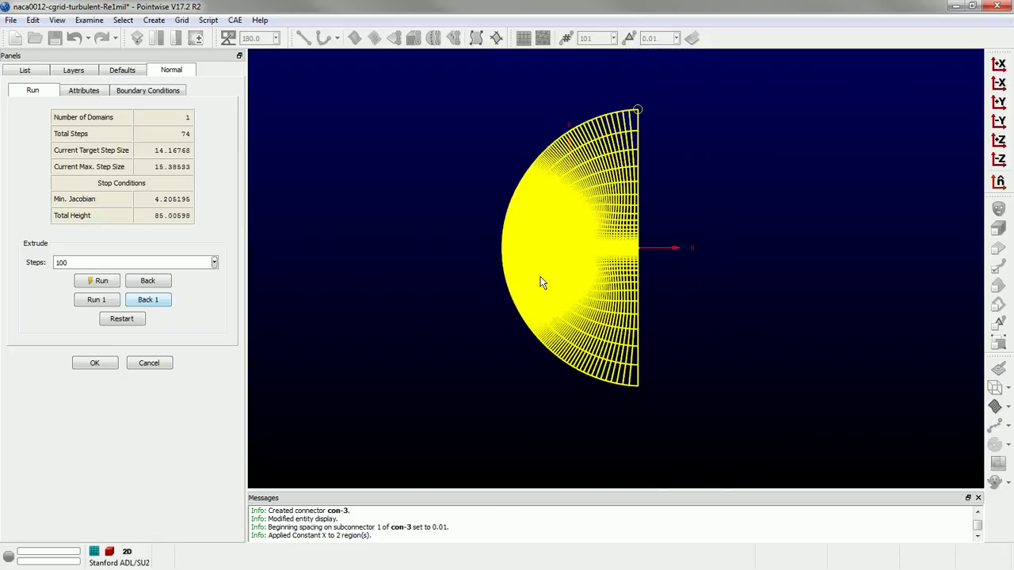
pyautogui.scroll(1, 541, 279)
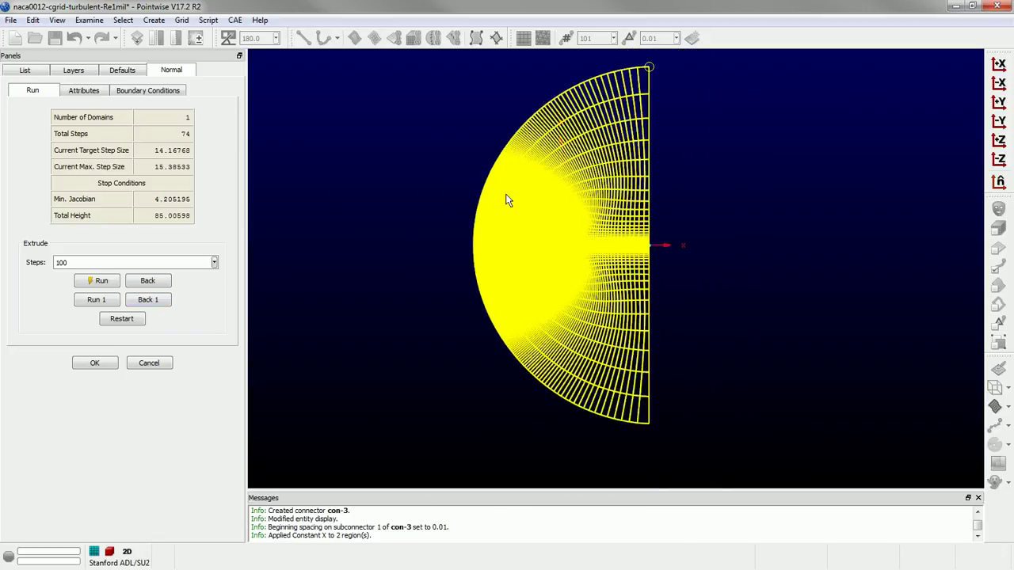
pyautogui.scroll(3, 496, 252)
# - Probe the outer edge coordinates and accept the 74-step, 85.00598-tall extrusion
pyautogui.click(435, 238)
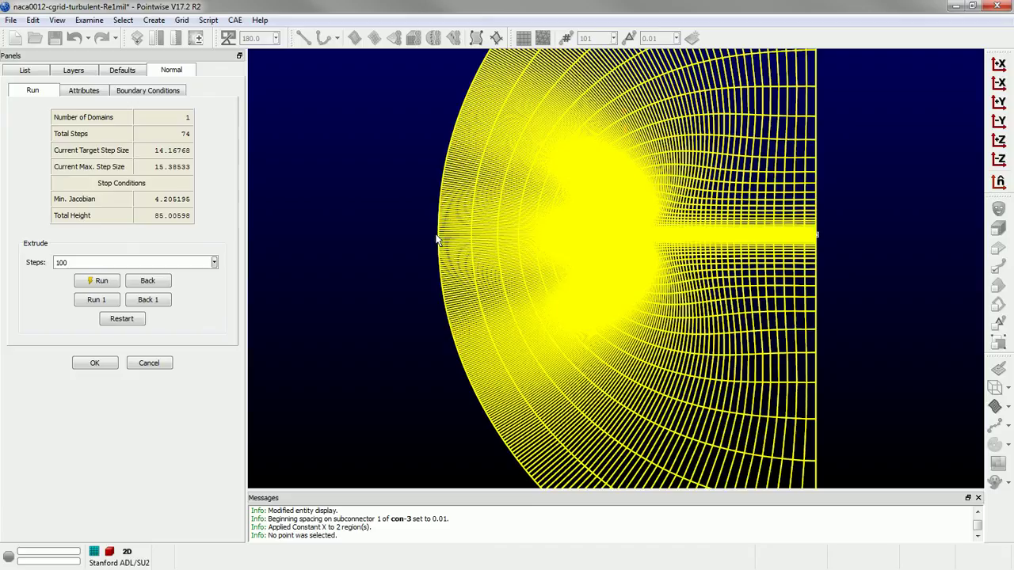
pyautogui.click(436, 237)
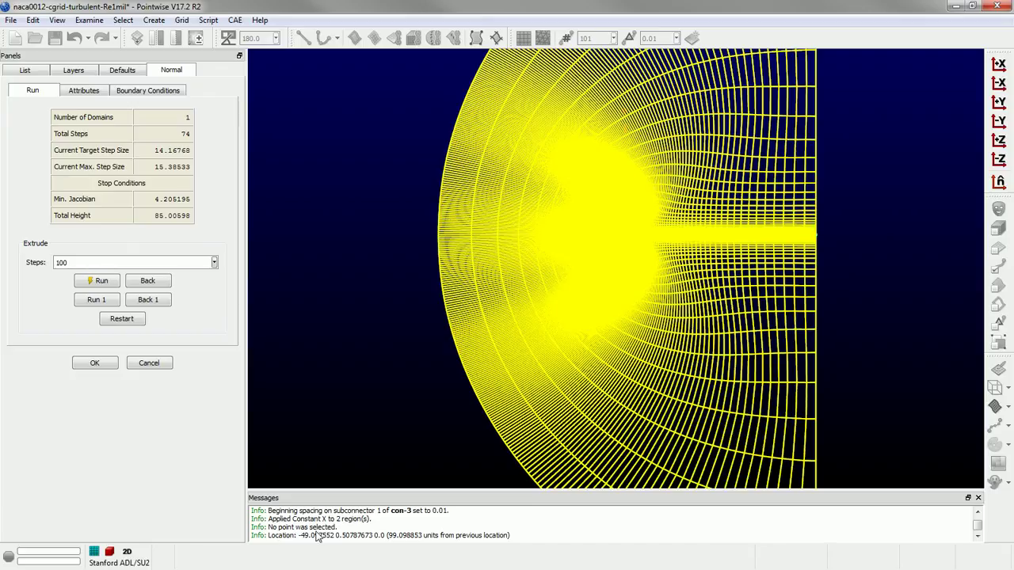
pyautogui.scroll(-2, 490, 284)
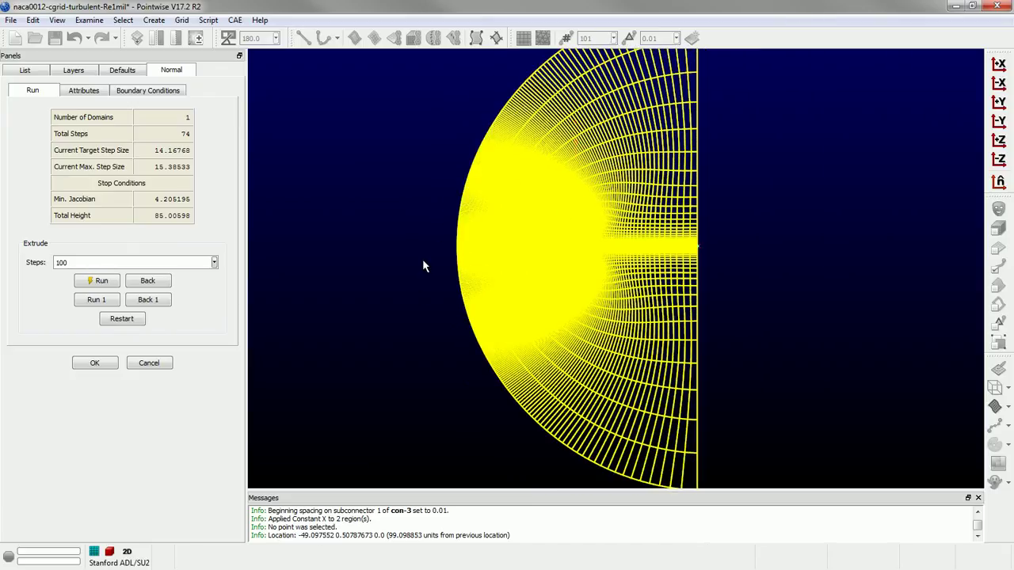
pyautogui.scroll(-1, 491, 261)
pyautogui.click(93, 362)
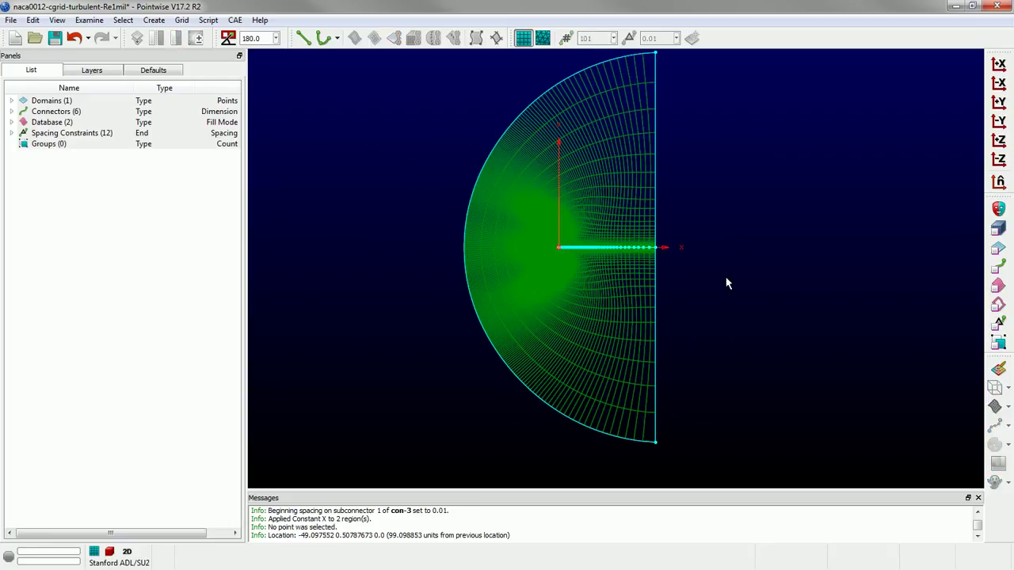
# - Zoom out to fit the full C-grid, its semicircular far field and six connectors
pyautogui.scroll(2, 543, 249)
pyautogui.scroll(-2, 562, 269)
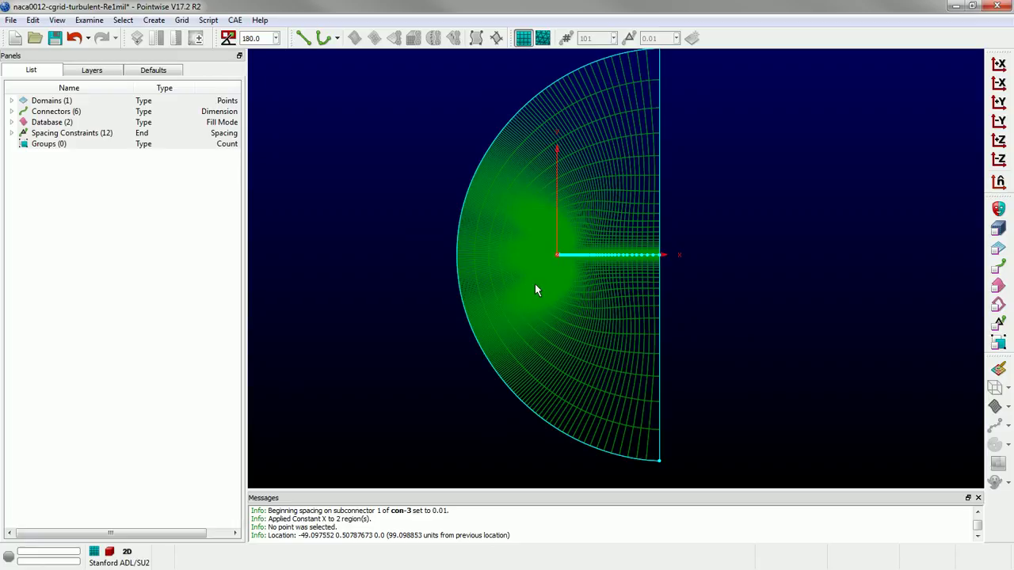
pyautogui.scroll(-1, 438, 283)
pyautogui.scroll(3, 566, 271)
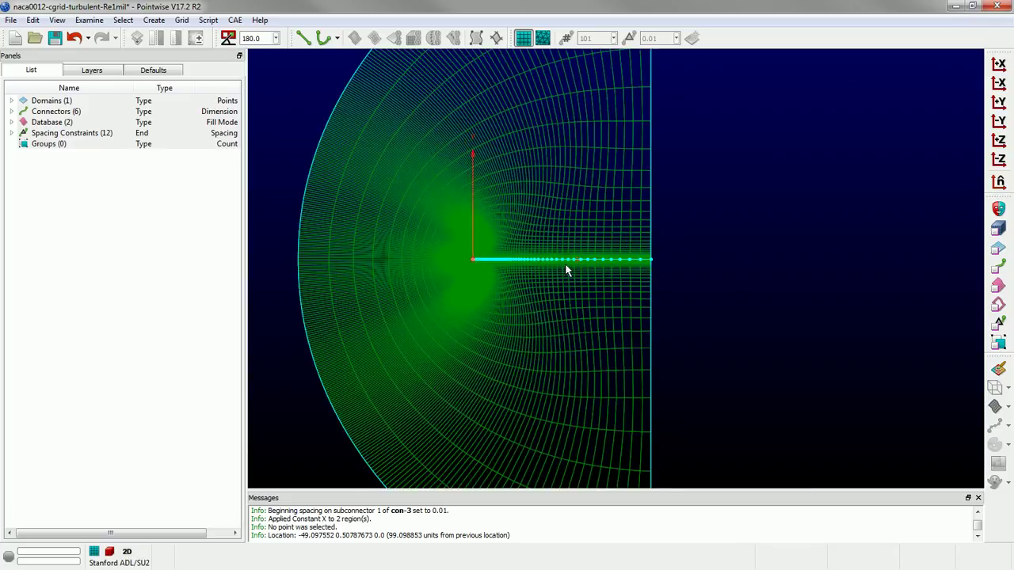
pyautogui.scroll(5, 459, 274)
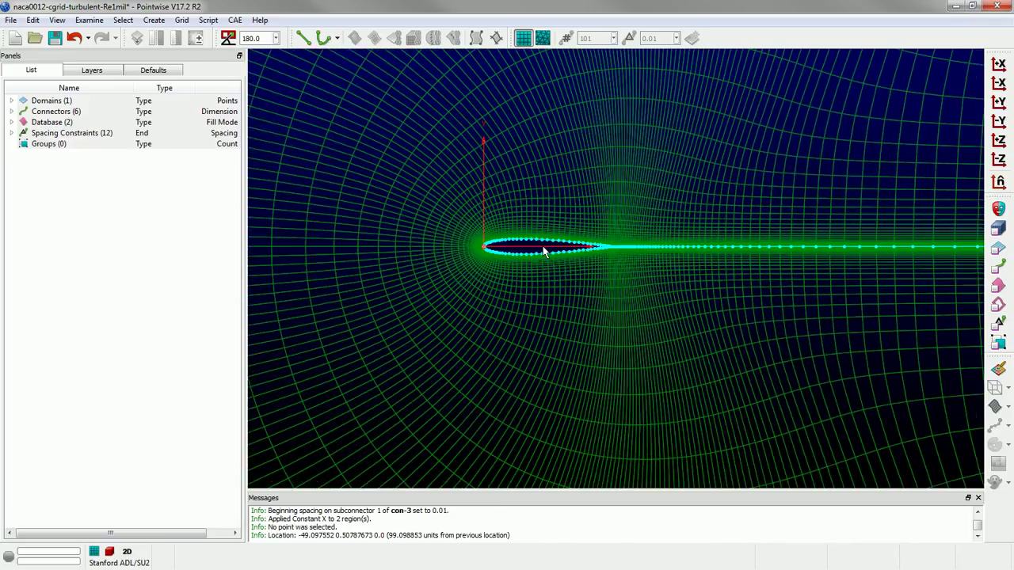
pyautogui.scroll(2, 544, 252)
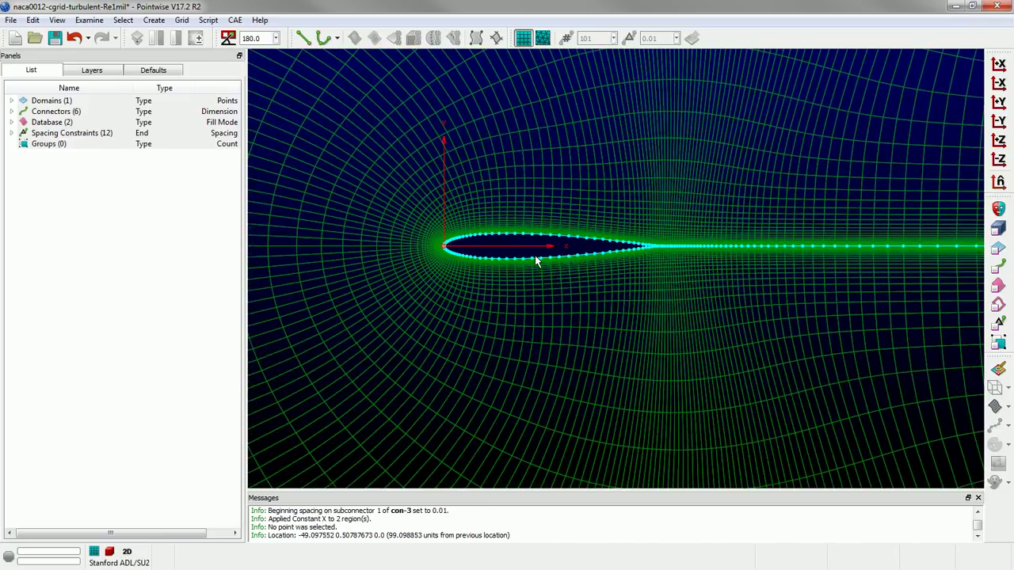
pyautogui.scroll(-2, 442, 250)
pyautogui.scroll(-6, 443, 252)
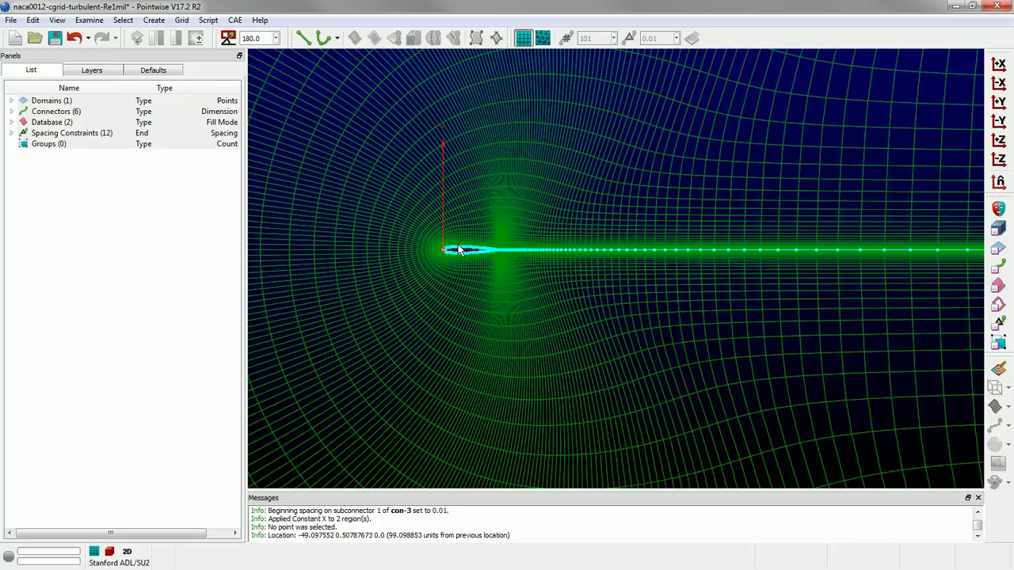
pyautogui.scroll(-4, 483, 262)
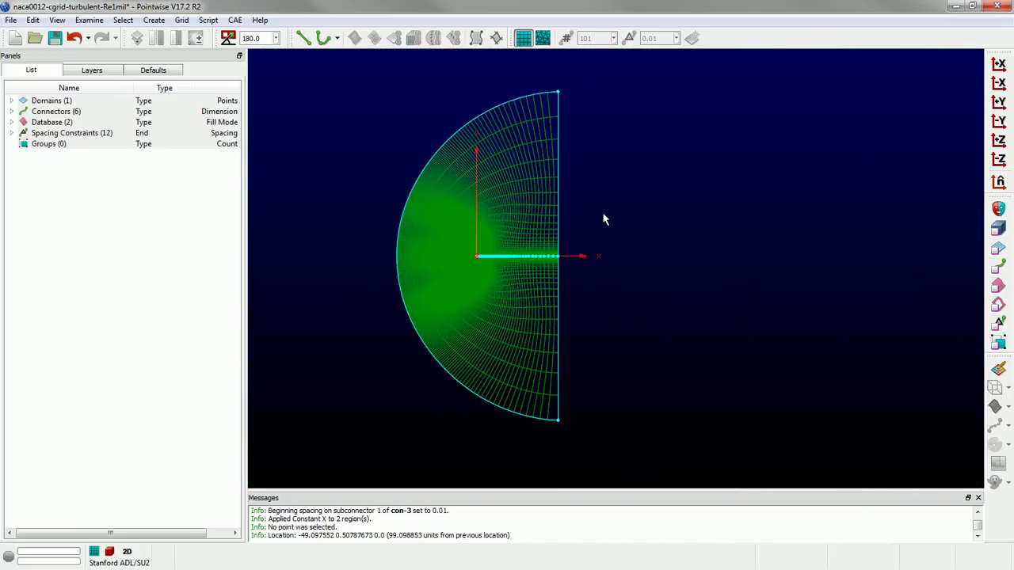
# - Select both C-block outlet connectors and start a Translate extrusion from them
pyautogui.click(559, 183)
pyautogui.click(558, 286)
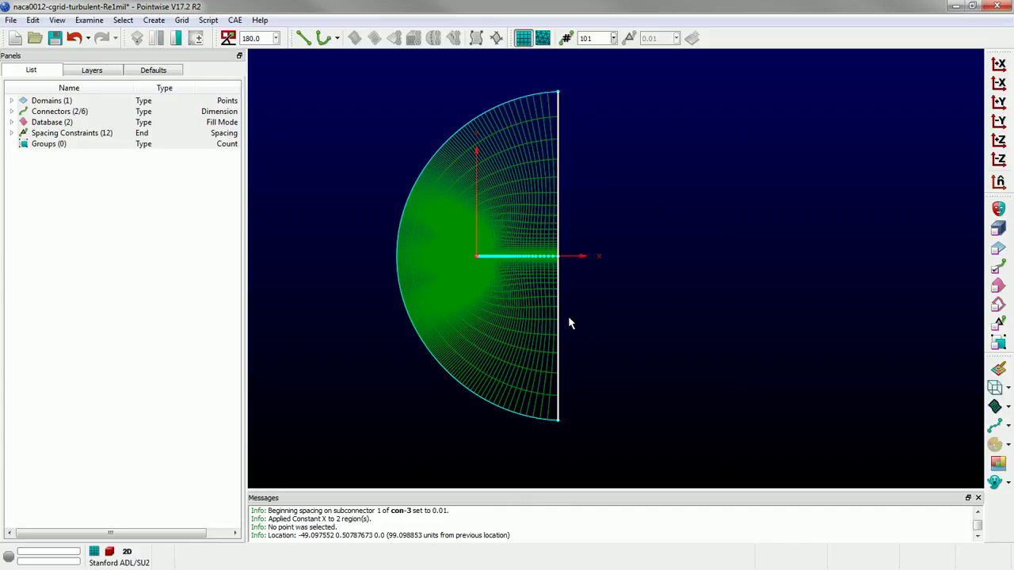
pyautogui.click(155, 21)
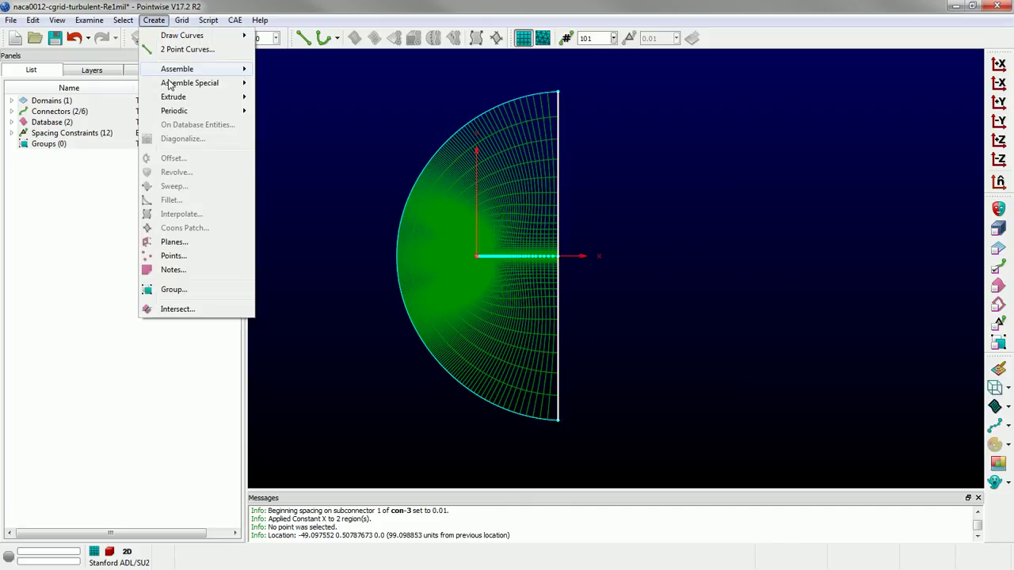
pyautogui.moveTo(176, 97)
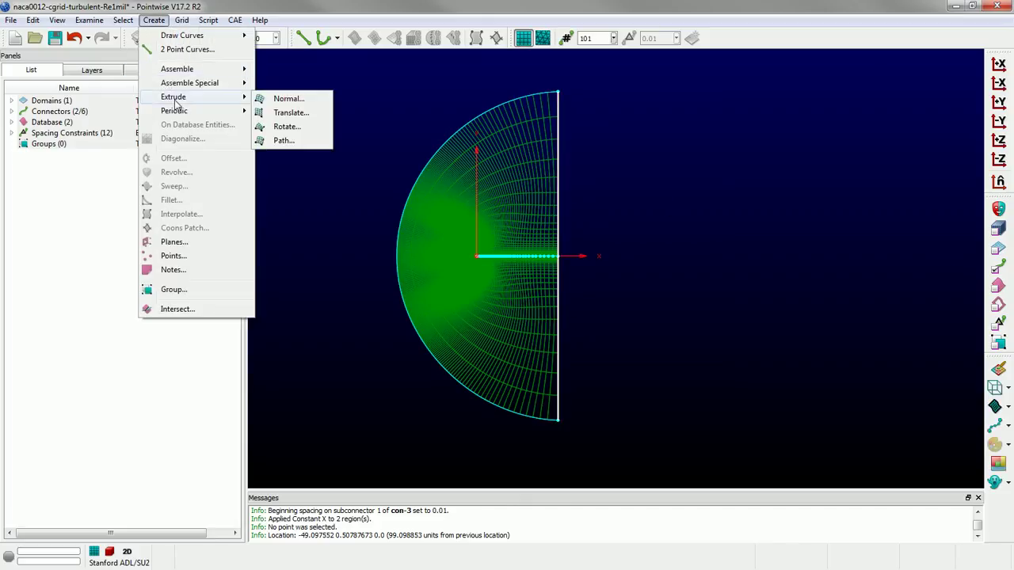
pyautogui.click(292, 113)
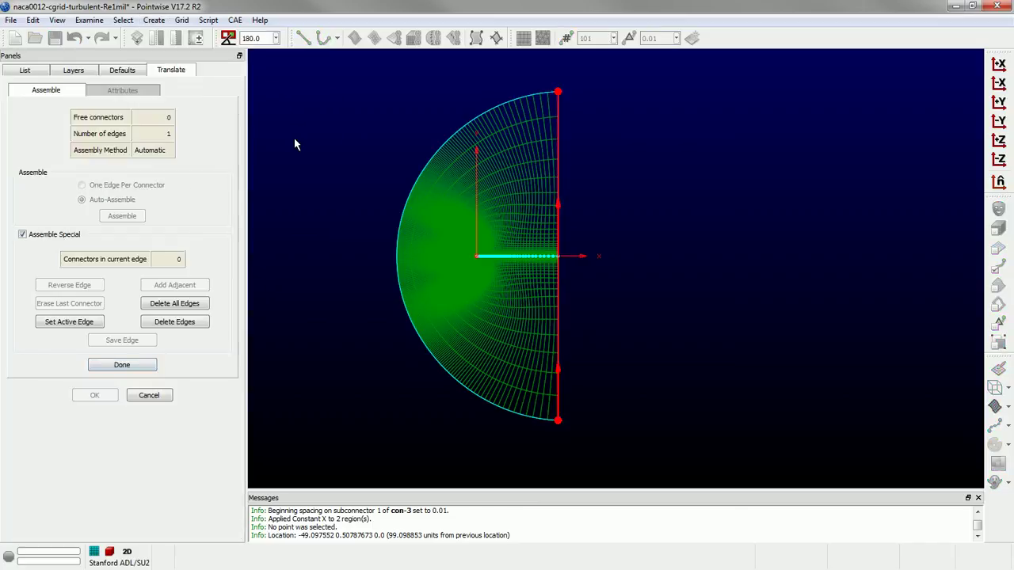
pyautogui.click(126, 365)
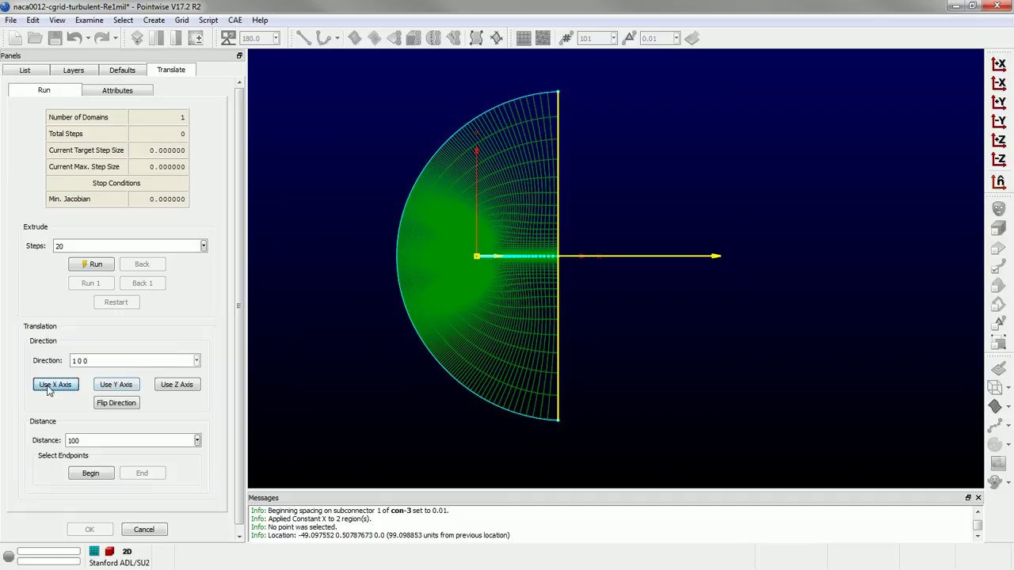
# - Extrude the outlet edge 100 units along +X in 20 steps
pyautogui.doubleClick(93, 442)
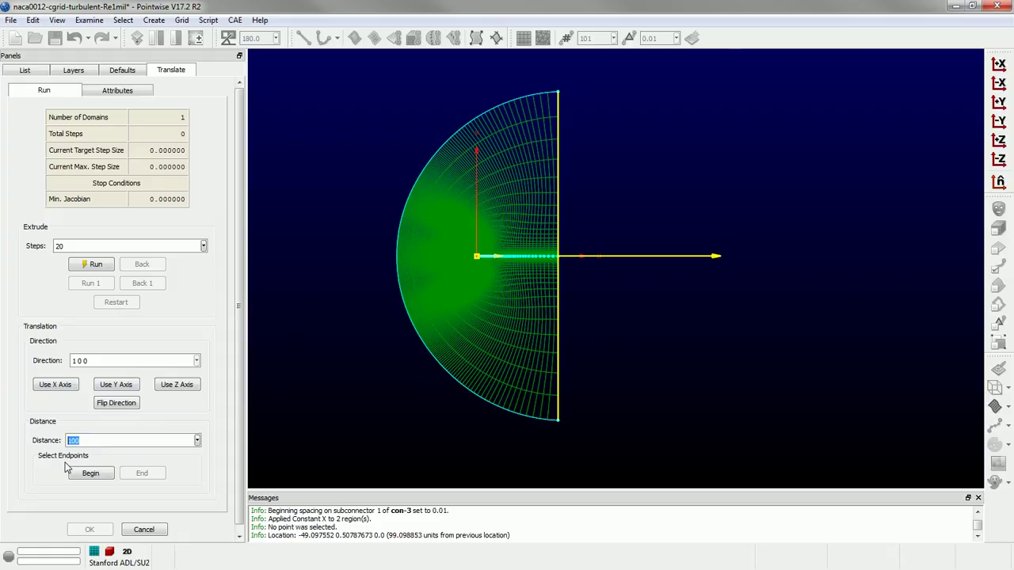
pyautogui.write('100')
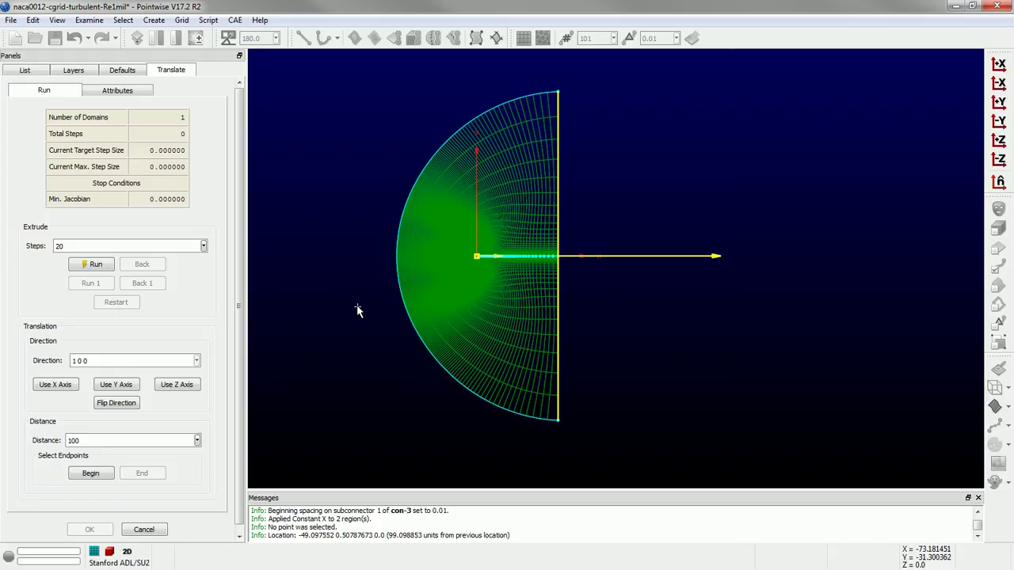
pyautogui.moveTo(66, 246); pyautogui.dragTo(45, 246)
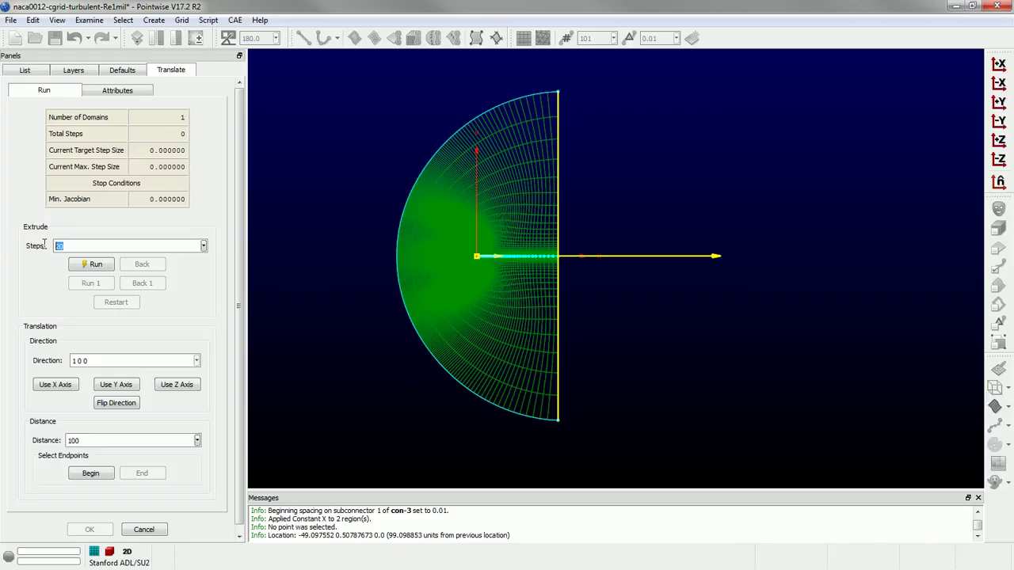
pyautogui.write('20')
pyautogui.click(89, 267)
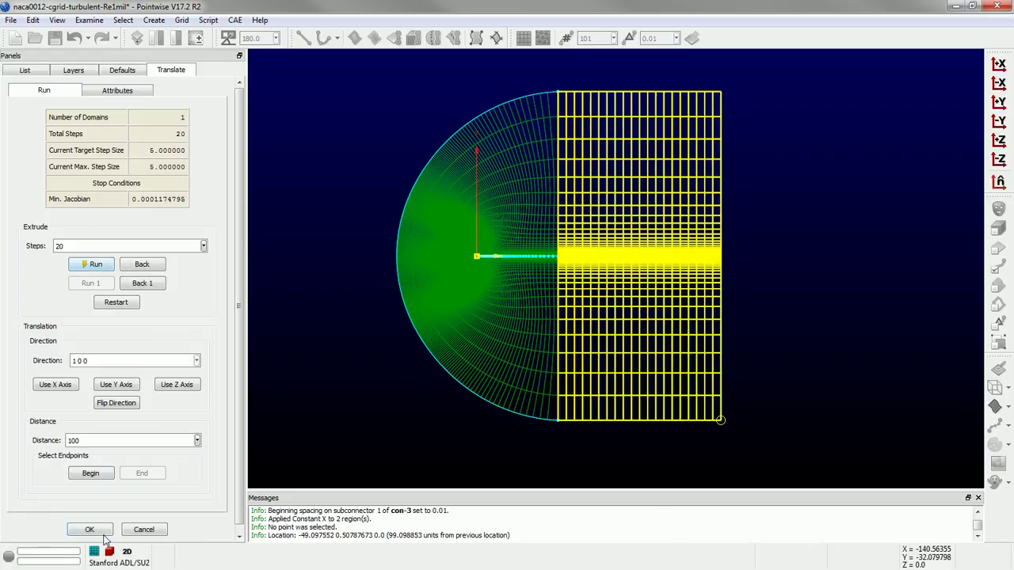
# - Accept the wake extrusion and box-select the wake block's top and bottom connectors
pyautogui.click(92, 531)
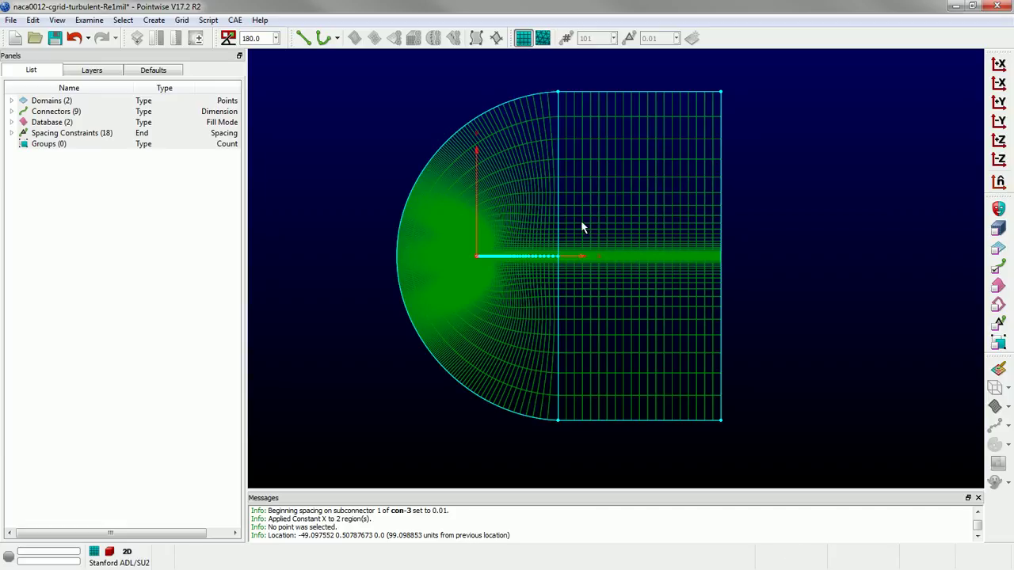
pyautogui.scroll(5, 577, 259)
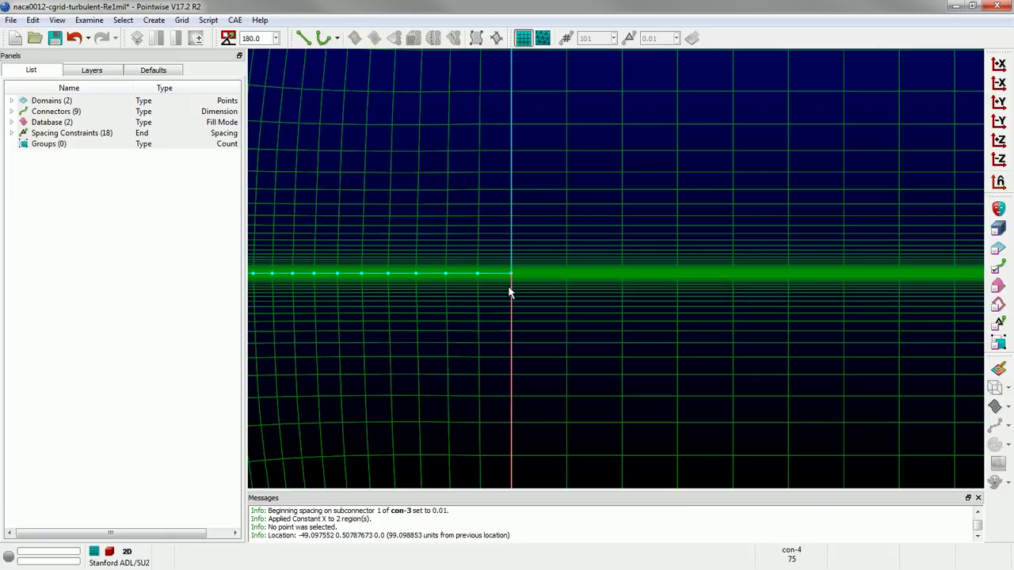
pyautogui.scroll(1, 494, 268)
pyautogui.scroll(-3, 563, 277)
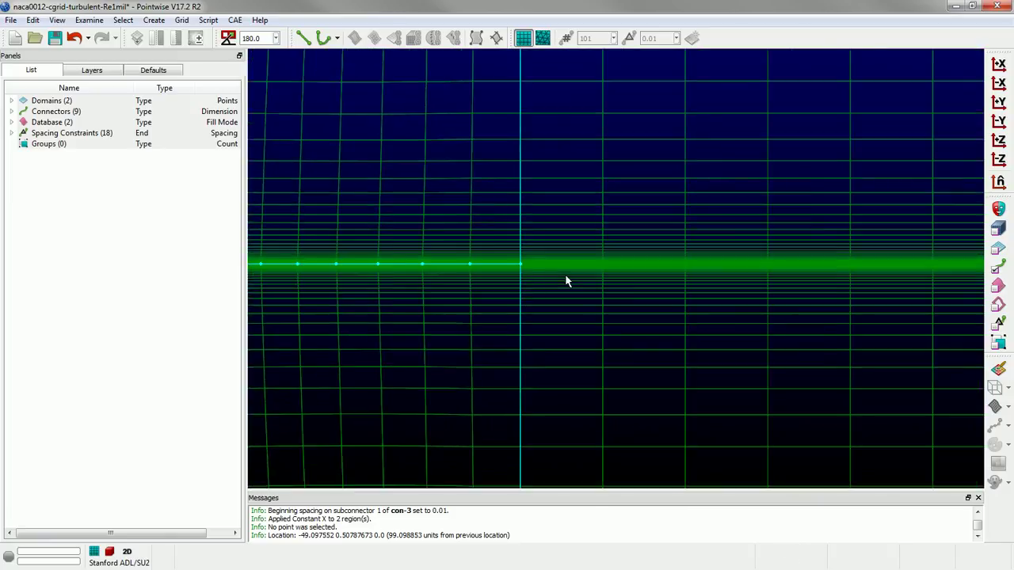
pyautogui.scroll(-6, 553, 271)
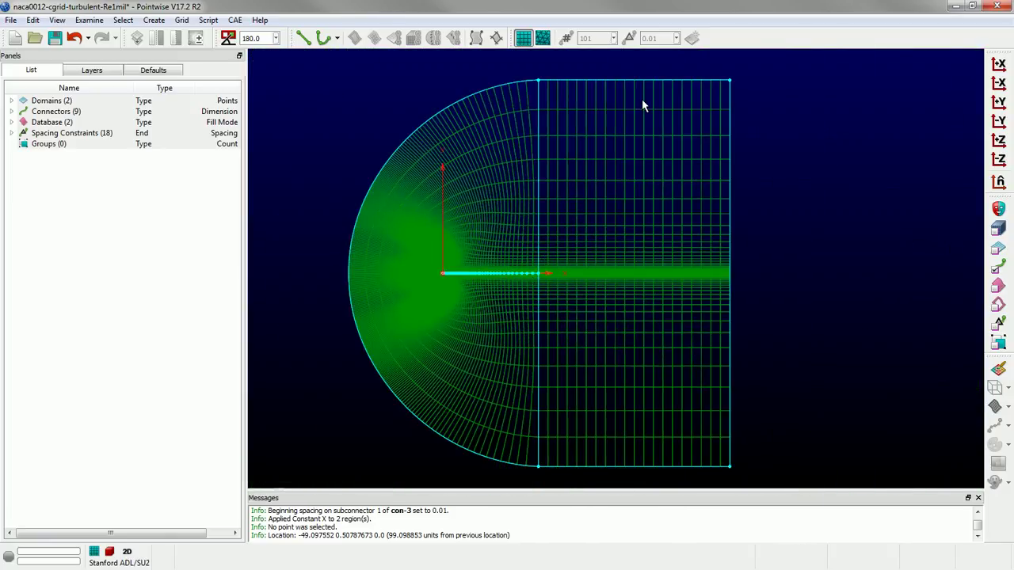
pyautogui.moveTo(627, 309); pyautogui.dragTo(620, 497)
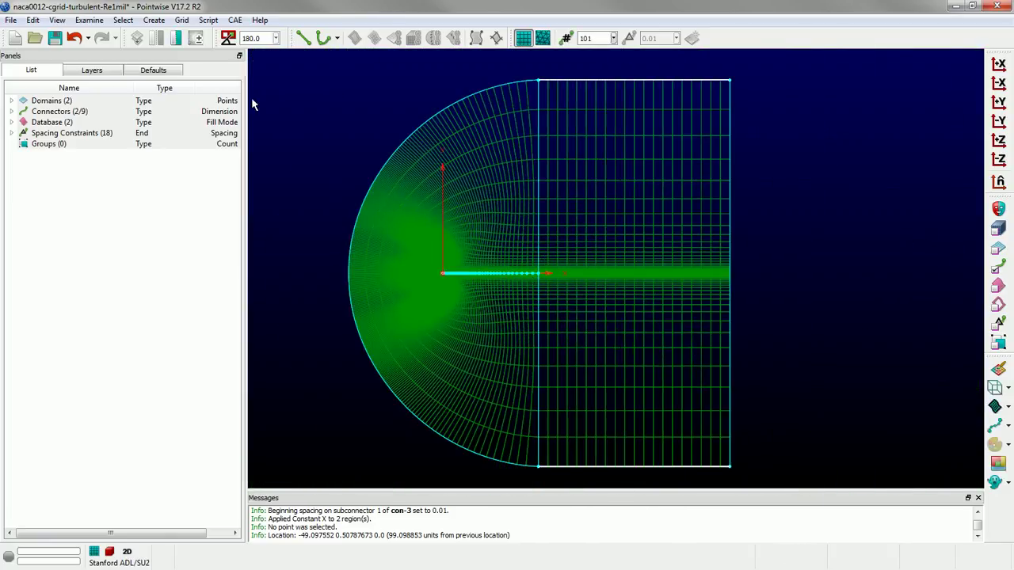
# - Give the wake edges a Tanh distribution, try upstream end spacing 3, and measure point gaps
pyautogui.click(183, 20)
pyautogui.click(205, 66)
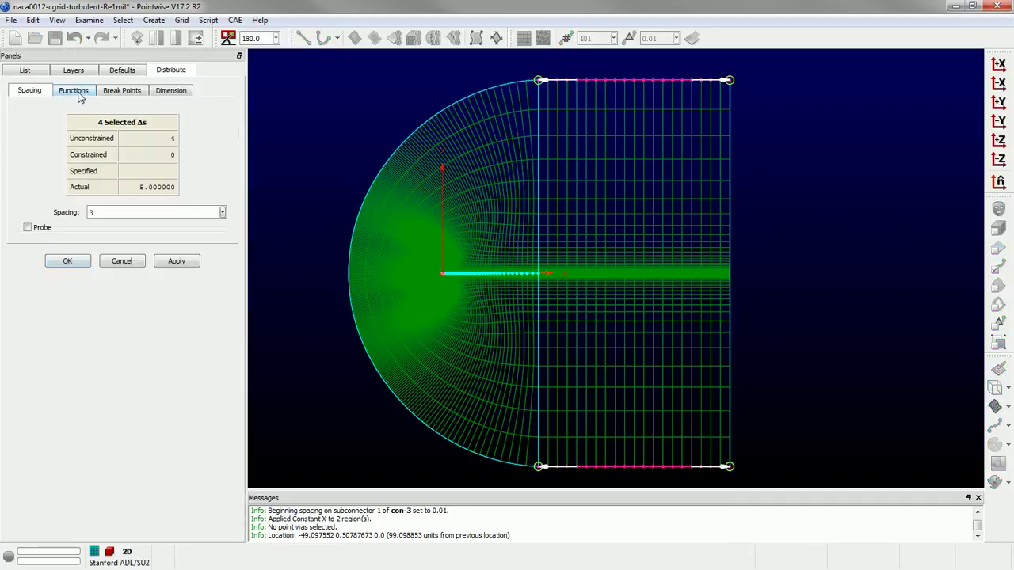
pyautogui.click(78, 93)
pyautogui.click(108, 209)
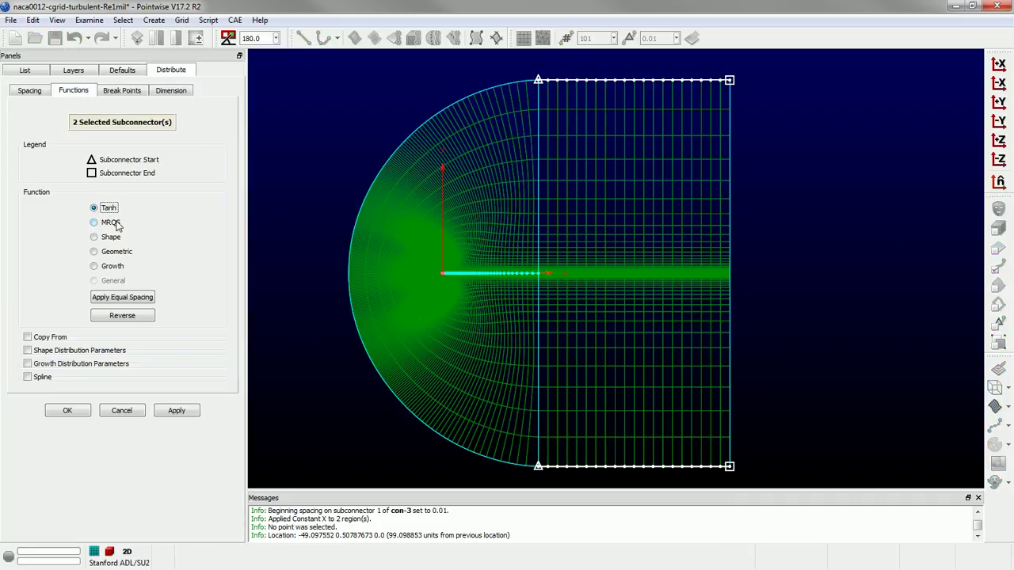
pyautogui.click(32, 91)
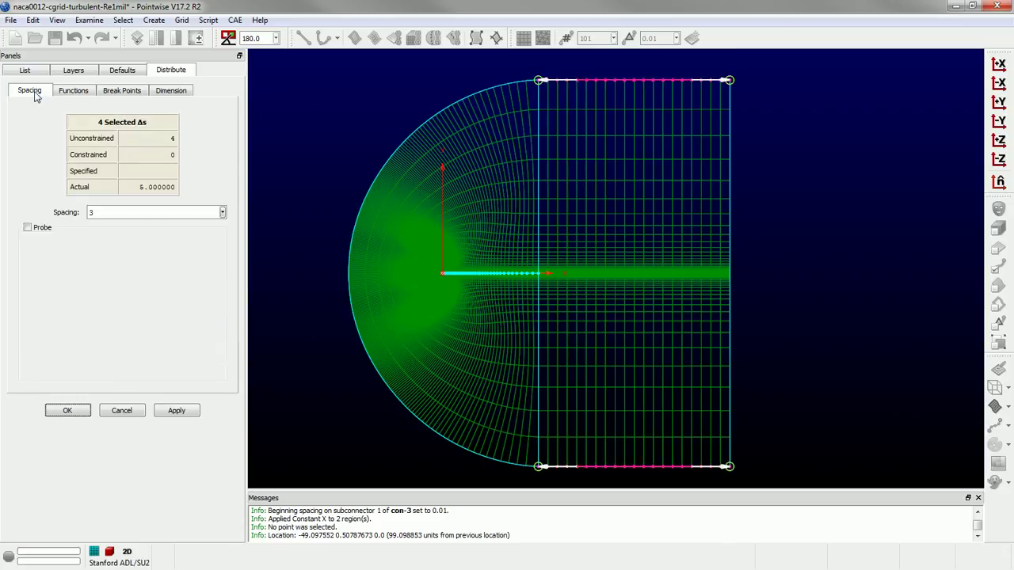
pyautogui.click(576, 79)
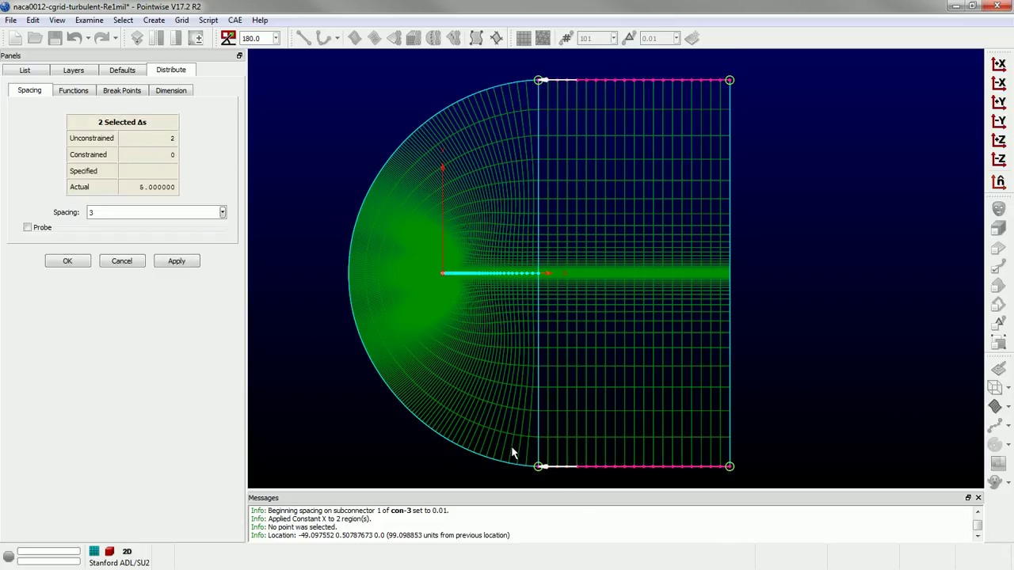
pyautogui.click(105, 214)
pyautogui.write('3')
pyautogui.scroll(6, 534, 277)
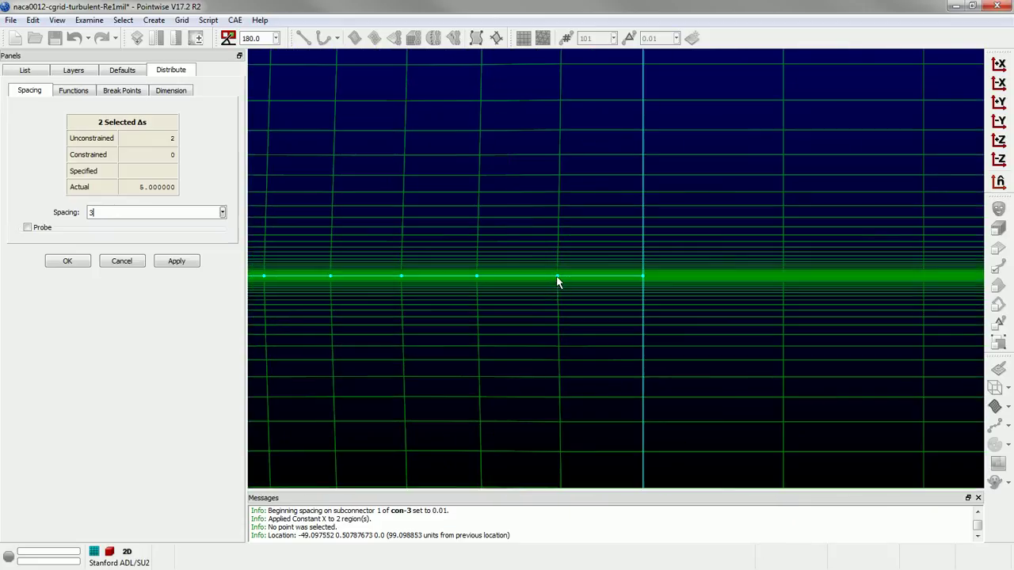
pyautogui.click(613, 272)
pyautogui.click(642, 279)
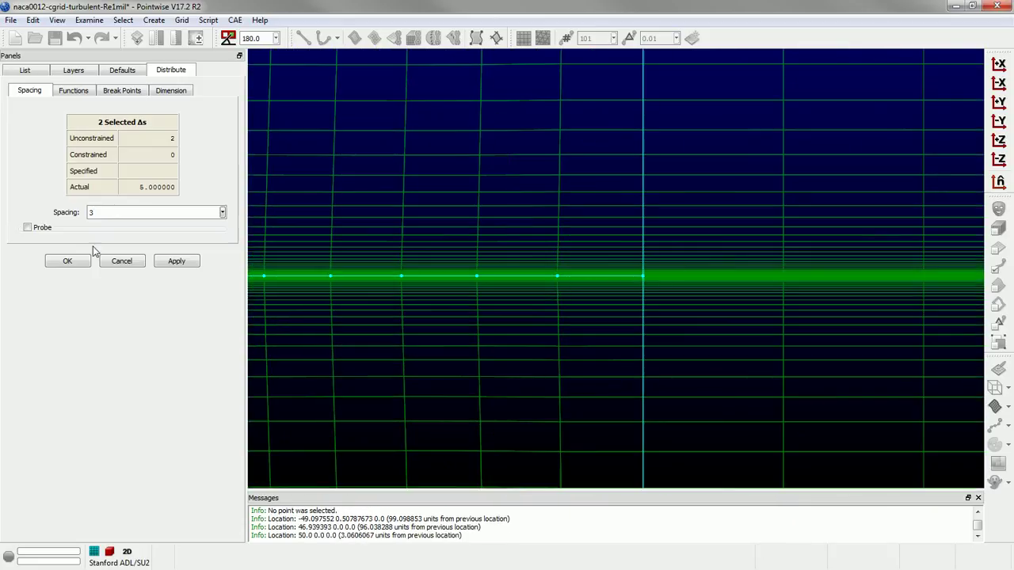
pyautogui.doubleClick(115, 216)
pyautogui.scroll(-6, 554, 271)
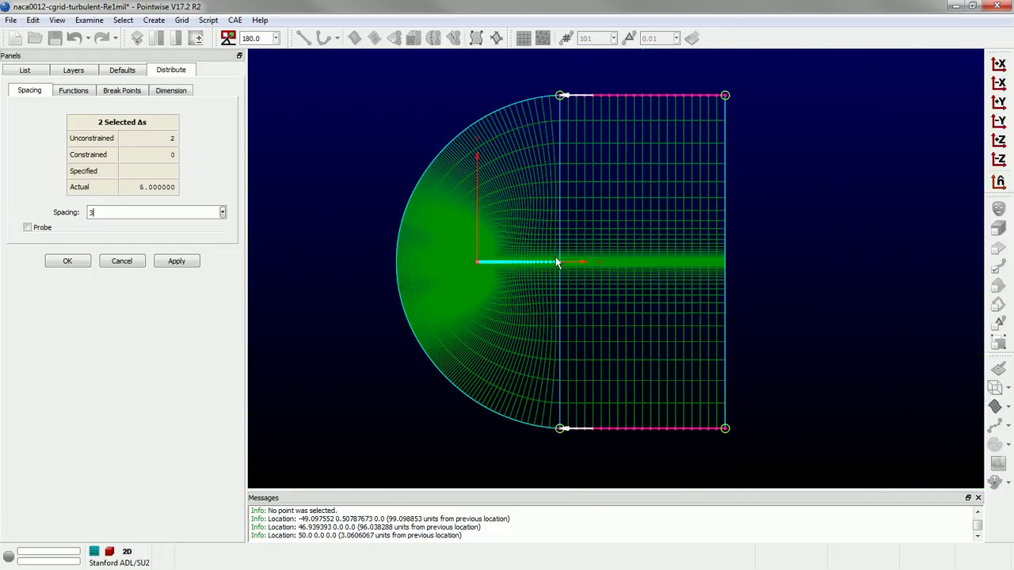
pyautogui.click(67, 261)
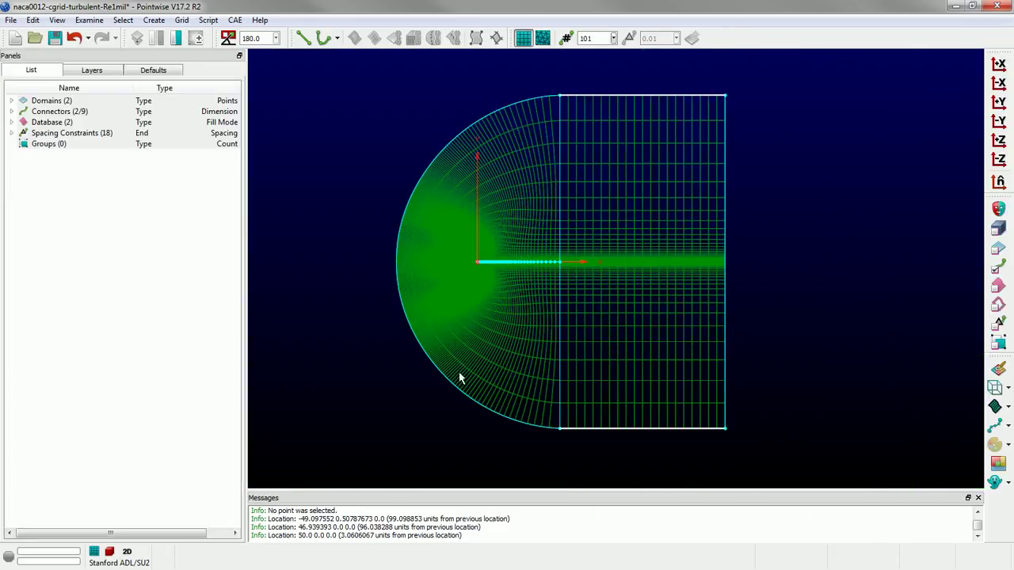
# - Set end spacing 3 on the upstream ends of both wake edges and accept
pyautogui.click(181, 20)
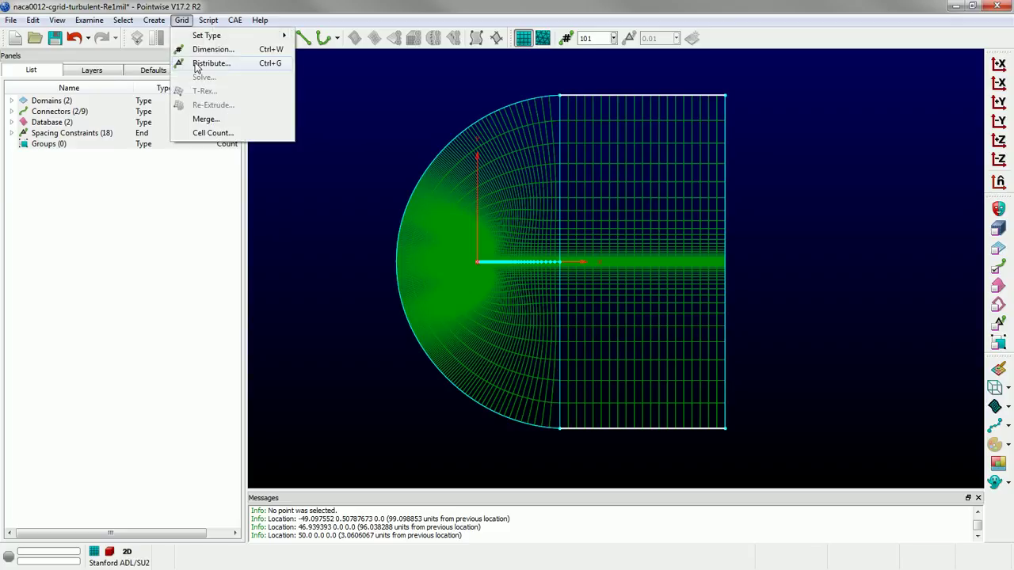
pyautogui.click(214, 61)
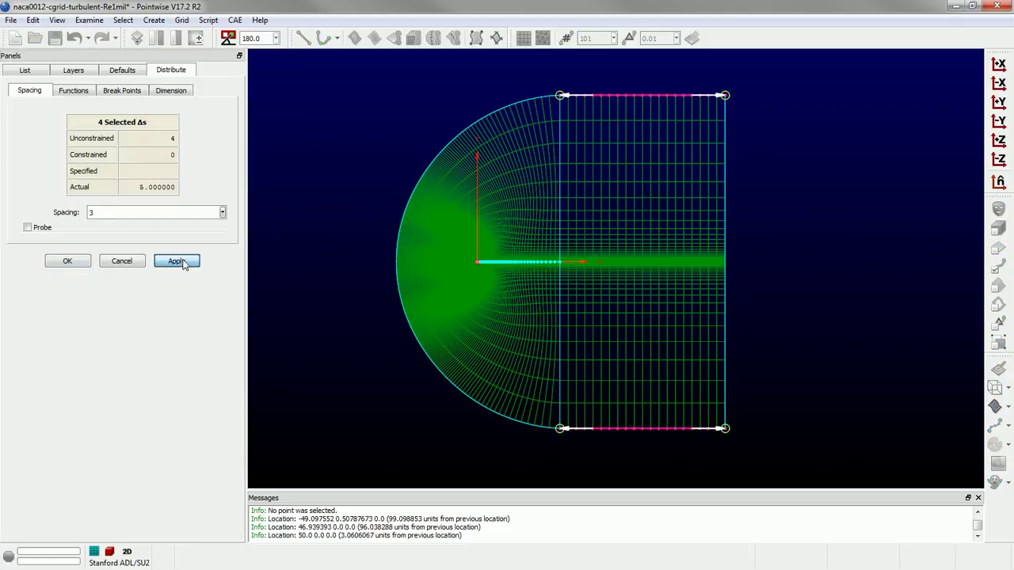
pyautogui.click(84, 90)
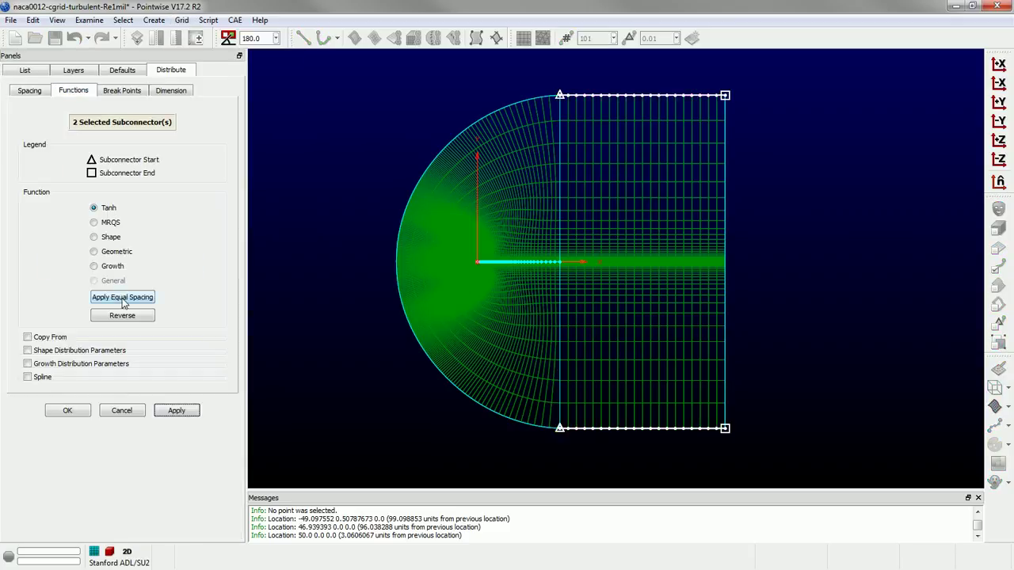
pyautogui.click(30, 91)
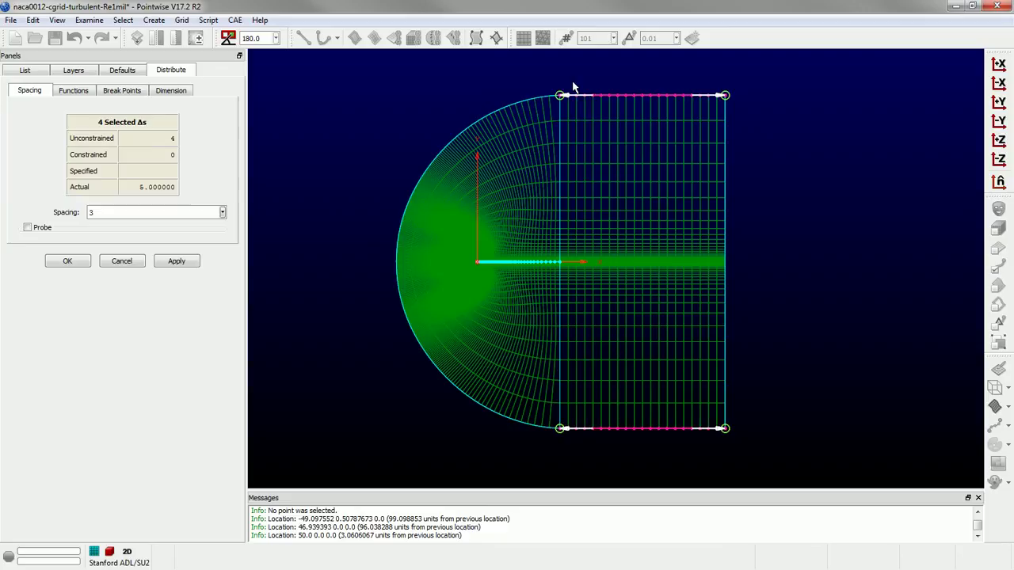
pyautogui.moveTo(564, 79); pyautogui.dragTo(592, 467)
pyautogui.click(105, 212)
pyautogui.write('3')
pyautogui.press('Return')
pyautogui.click(75, 266)
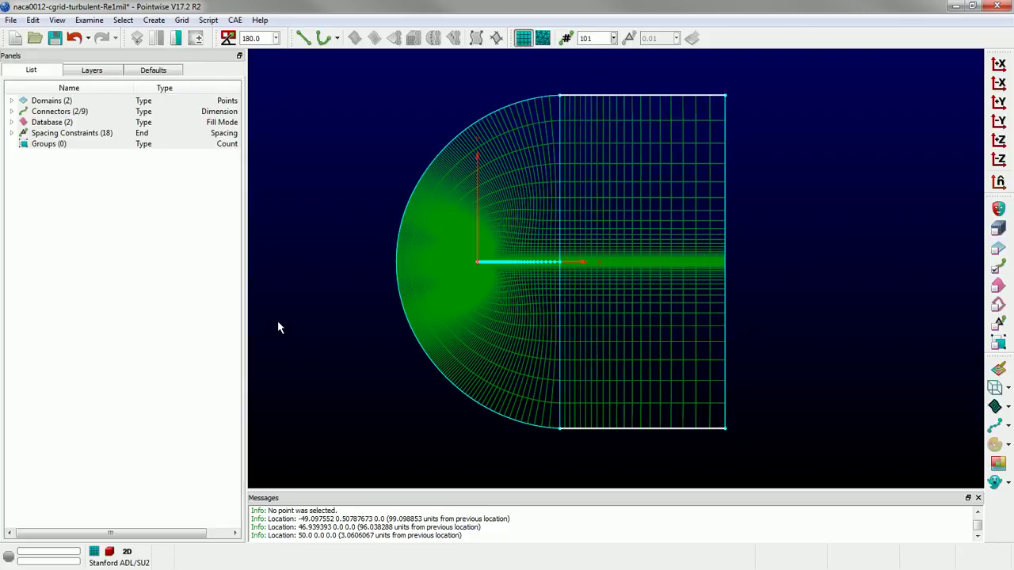
pyautogui.scroll(1, 536, 247)
pyautogui.scroll(1, 537, 250)
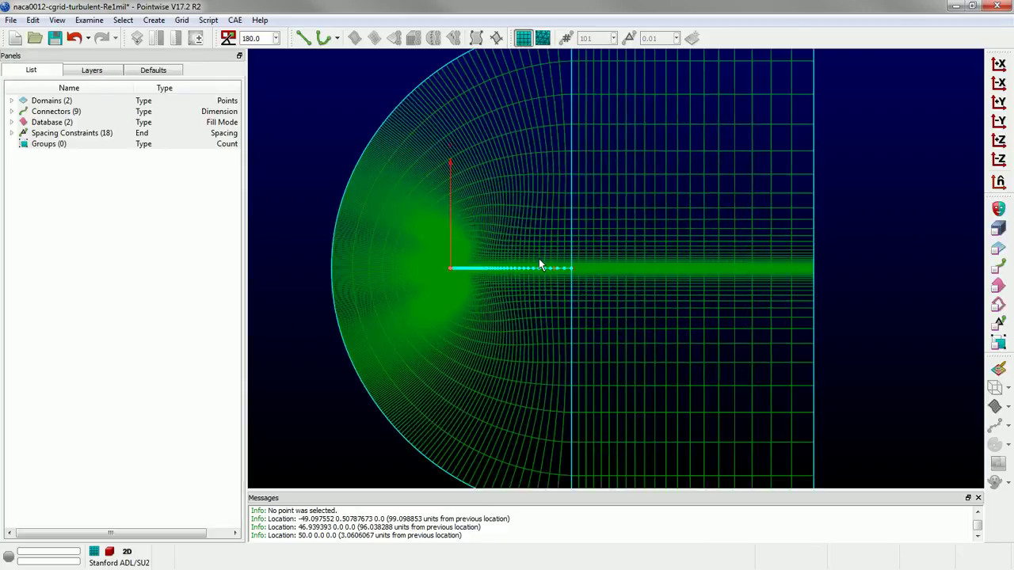
pyautogui.scroll(-1, 576, 256)
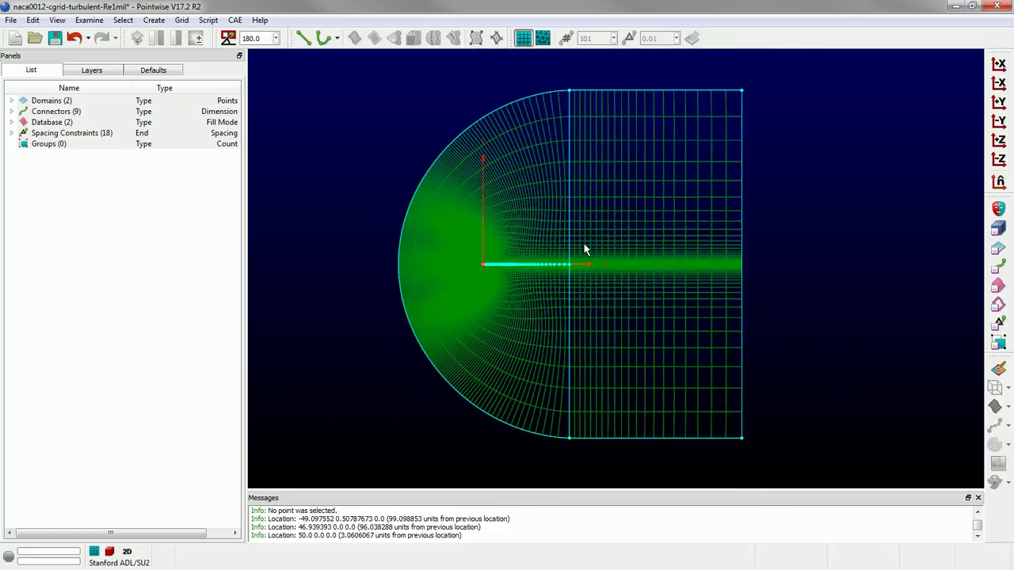